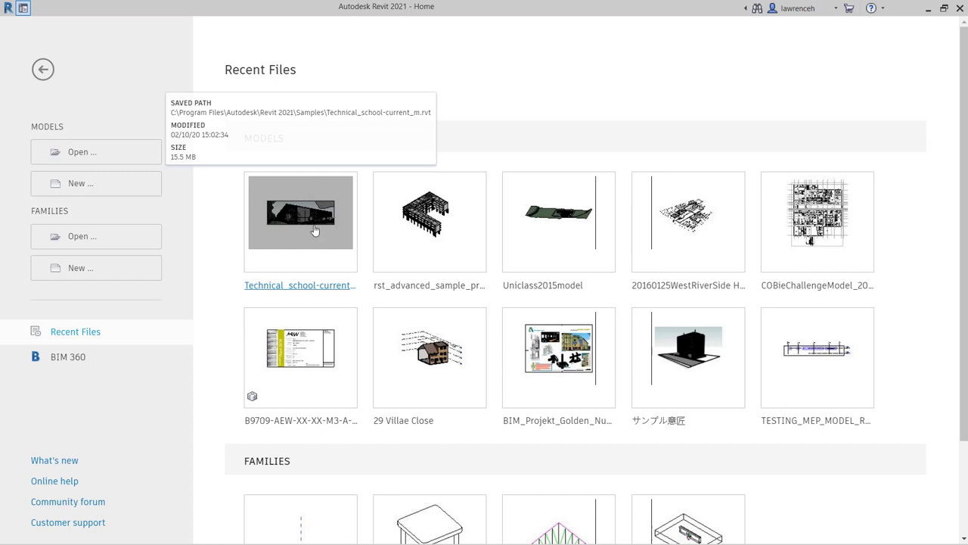
Open the recent Technical_school-current_m sample project.
left_click(316, 230)
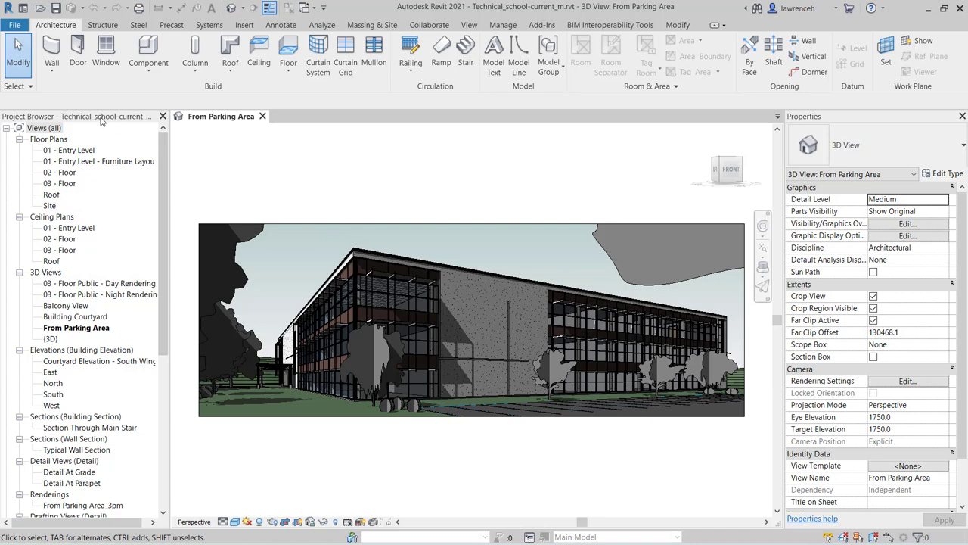
Look through the Project Browser categories, from floor plans, ceiling plans, 3D views, elevations and sections down to schedules and sheets.
left_click(165, 230)
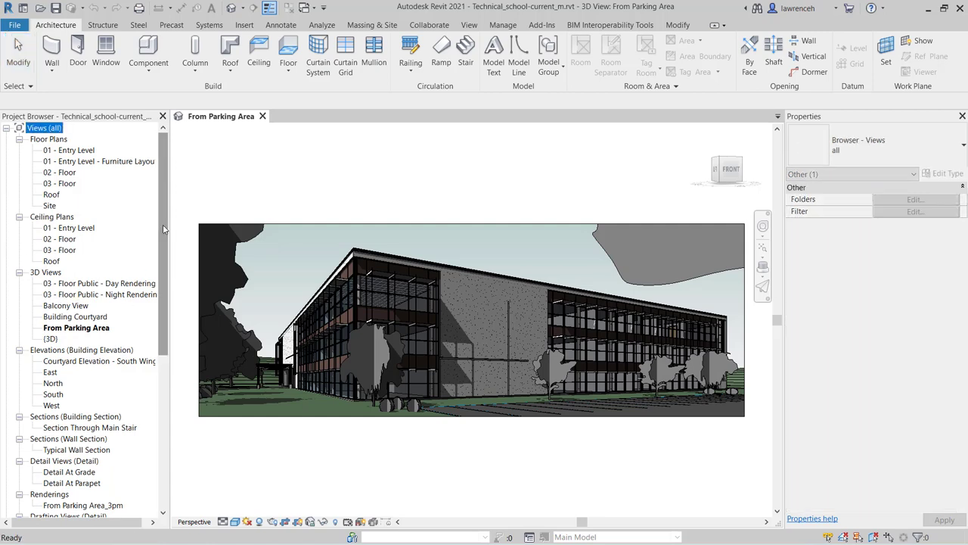
left_click(49, 140)
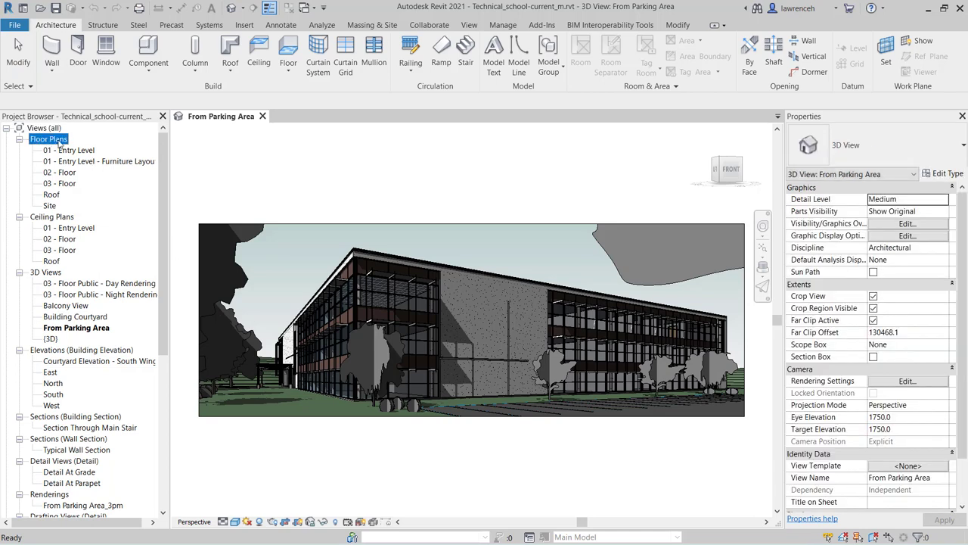
left_click(68, 219)
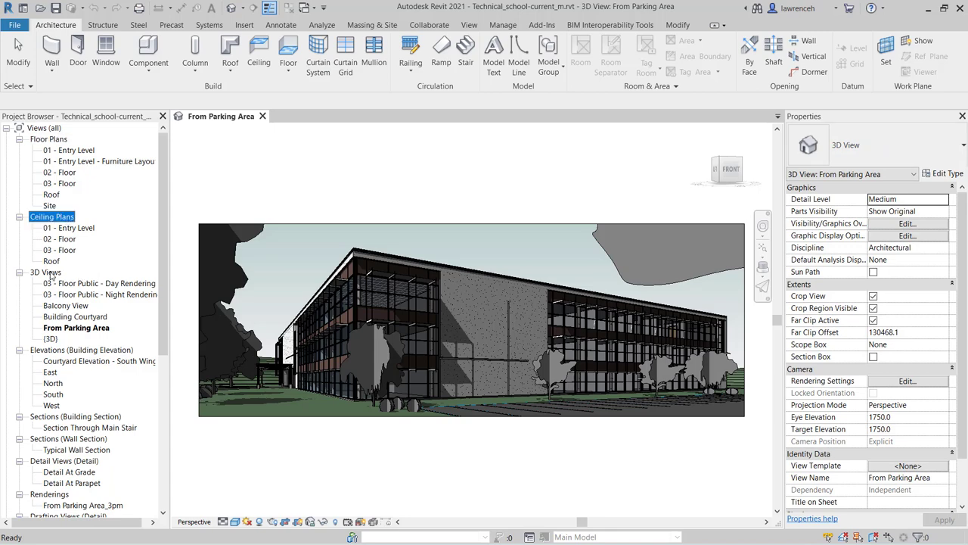
left_click(50, 274)
scroll(103, 260, "down", 1)
left_click(69, 330)
scroll(69, 330, "down", 3)
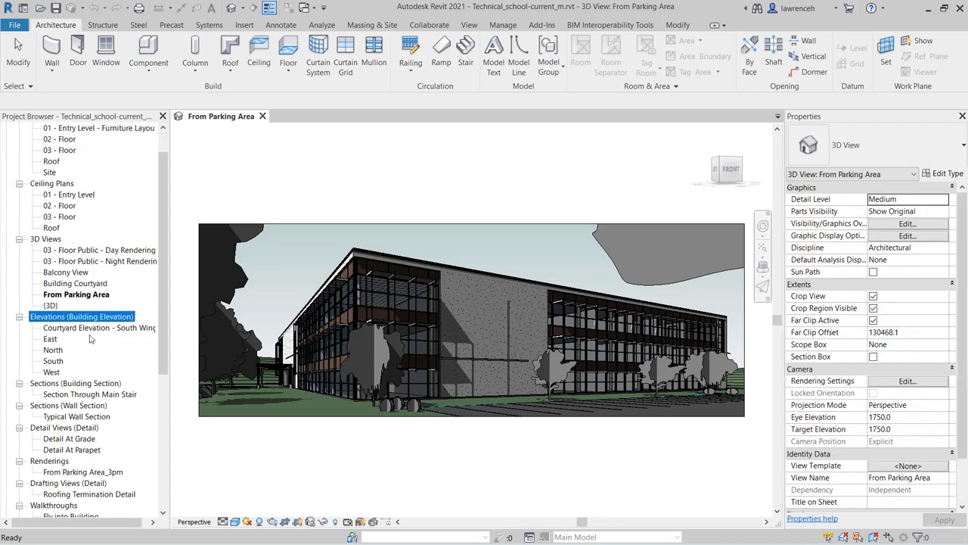
left_click(89, 328)
scroll(114, 322, "down", 2)
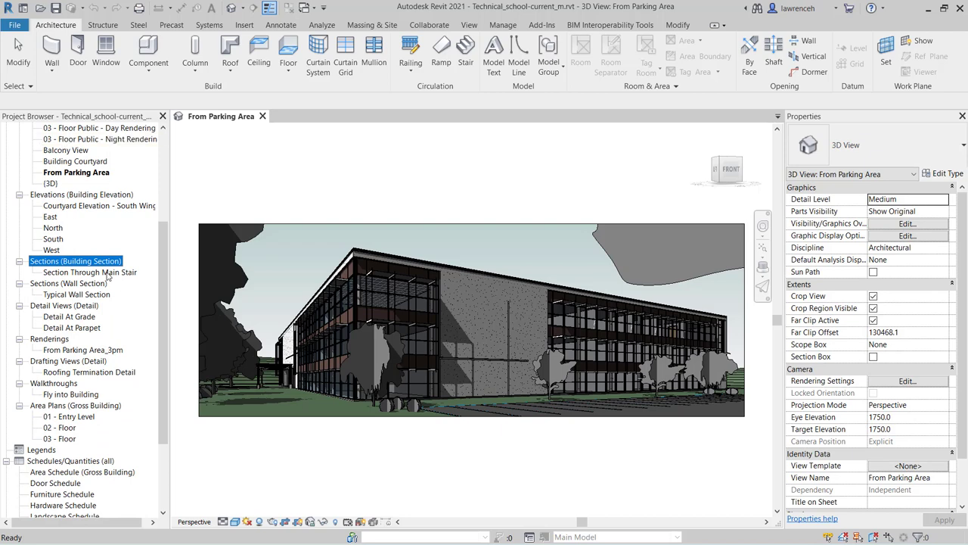
scroll(109, 274, "down", 3)
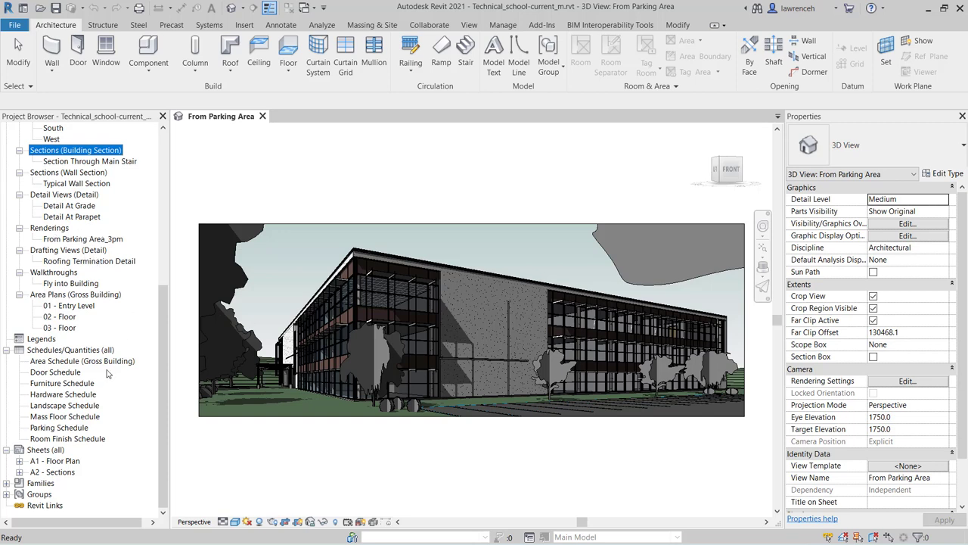
left_click(82, 352)
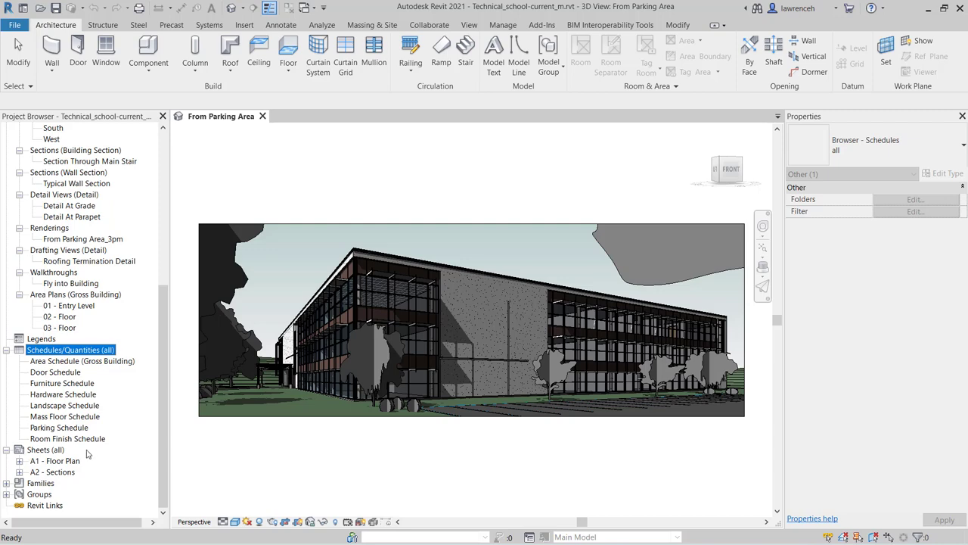
scroll(83, 453, "up", 4)
scroll(87, 449, "up", 5)
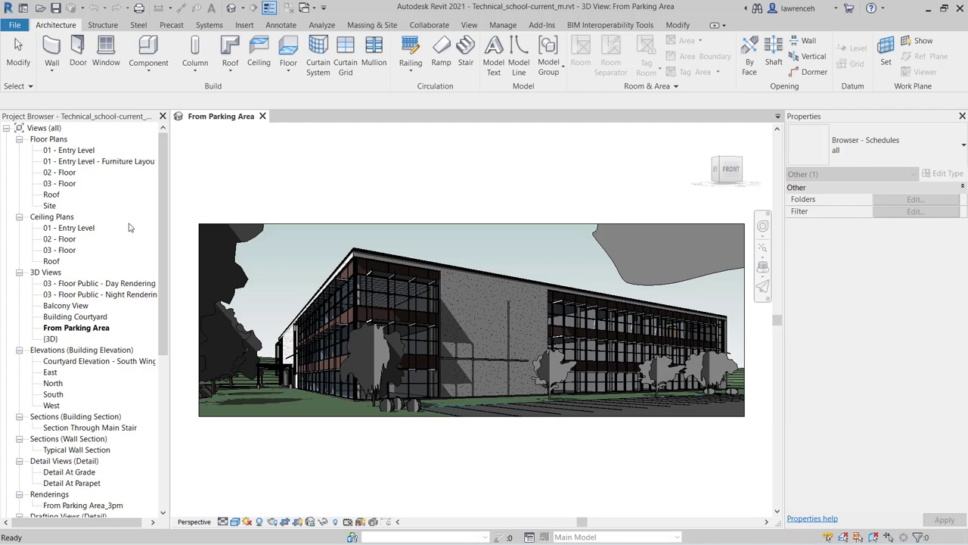
Open the 02 - Floor floor plan and switch between it and the From Parking Area 3D view, ending on the plan.
left_click(56, 174)
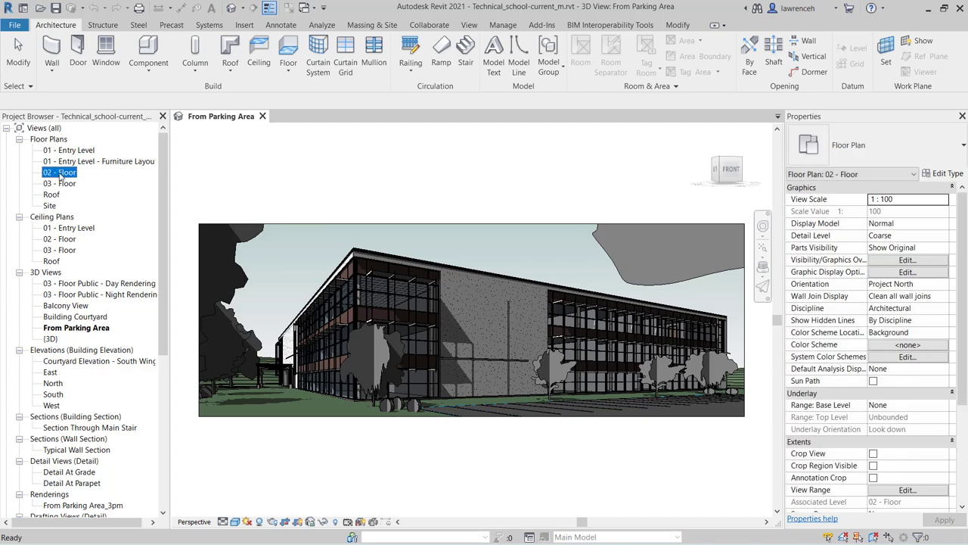
double_click(60, 175)
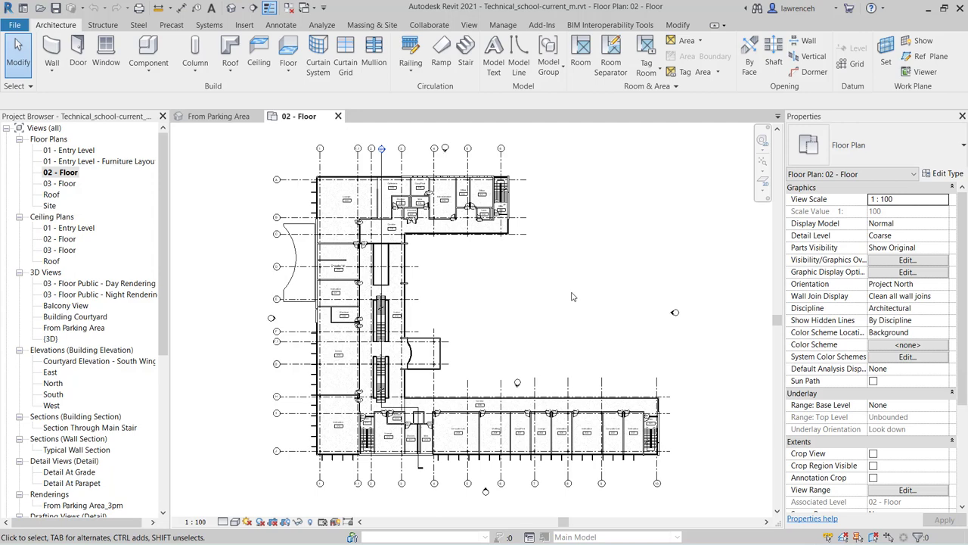
left_click(222, 117)
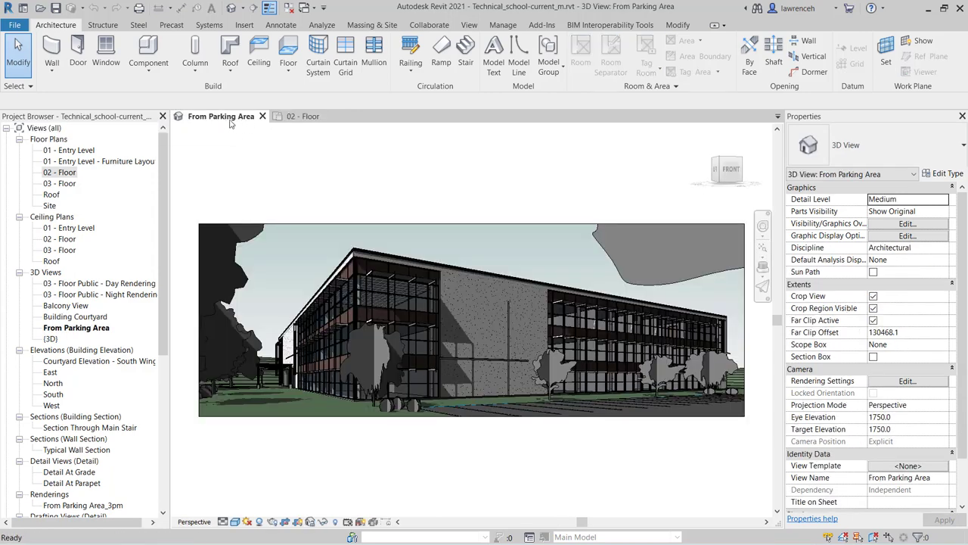
left_click(299, 118)
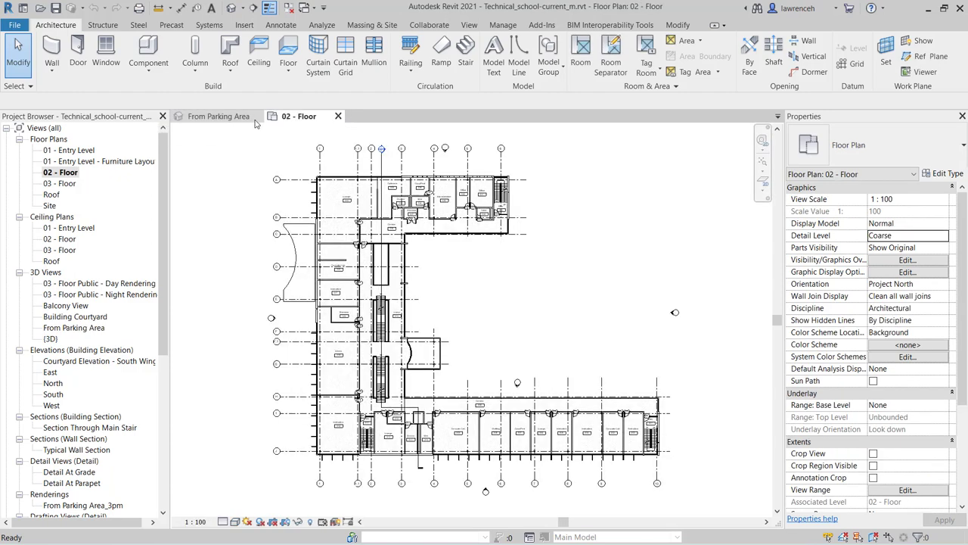
left_click(242, 120)
left_click(307, 116)
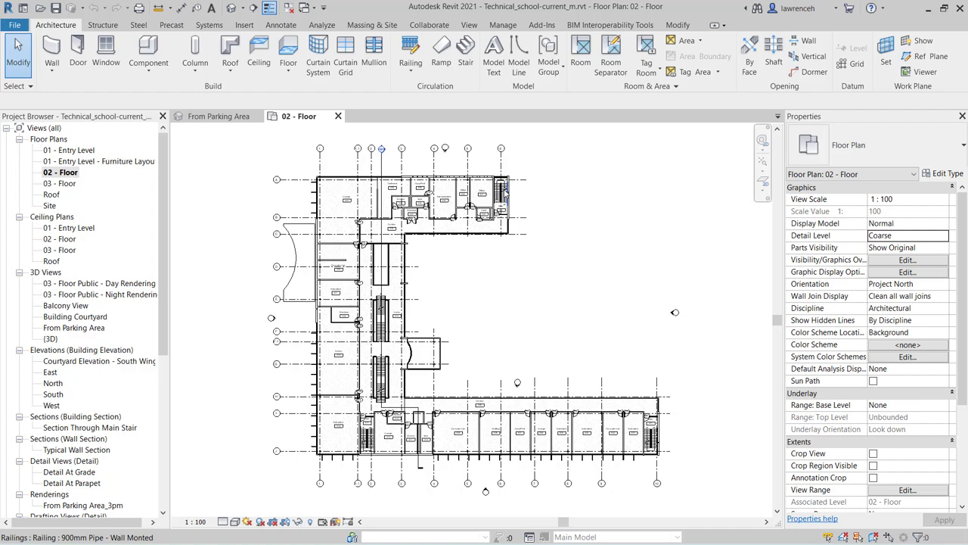
Examine the offices, toilets and stair 233 in the upper wing of the 02 - Floor plan, ending with the whole plan fitted in view.
scroll(505, 193, "up", 6)
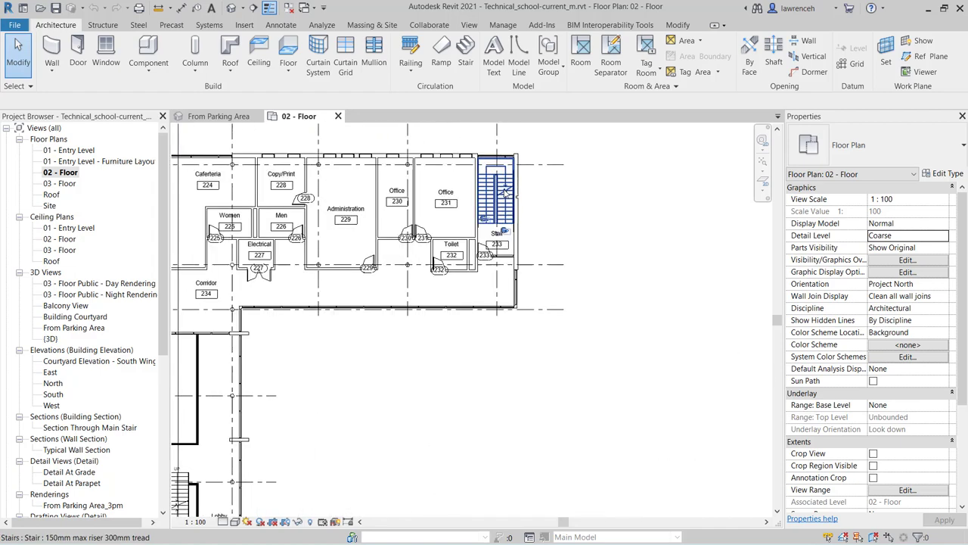
middle_click_drag(505, 193, 527, 225)
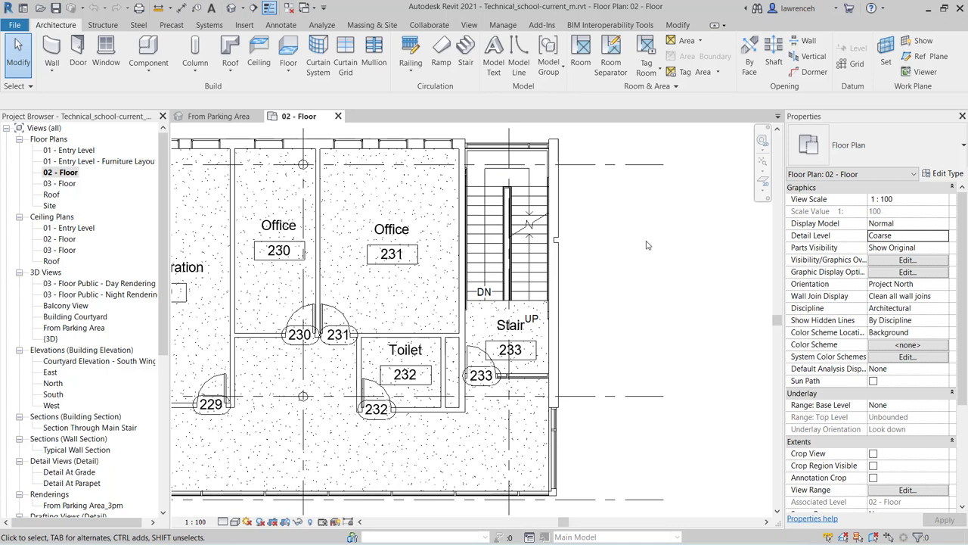
scroll(304, 255, "up", 1)
middle_click_drag(303, 258, 336, 252)
scroll(337, 252, "down", 5)
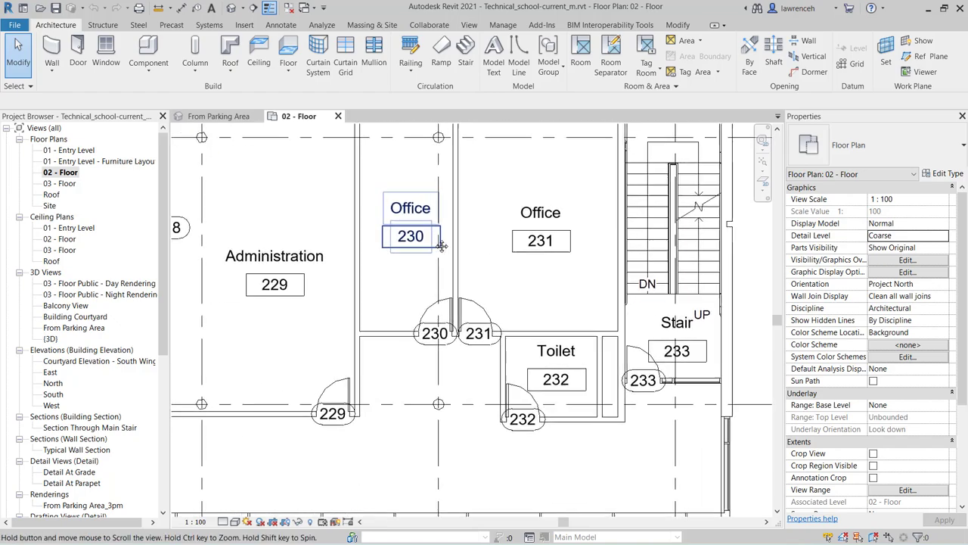
middle_click_drag(628, 254, 527, 238)
scroll(568, 308, "up", 3)
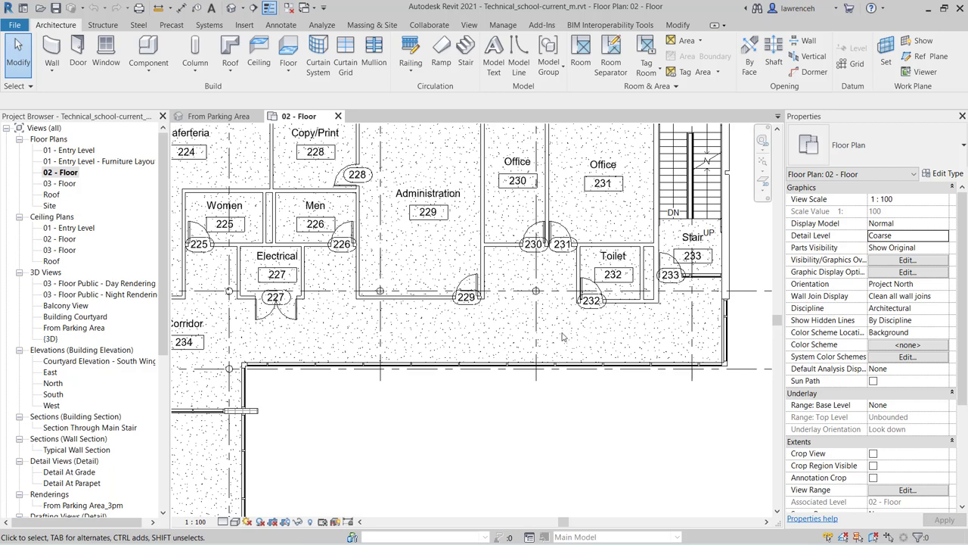
key("z")
key("f")
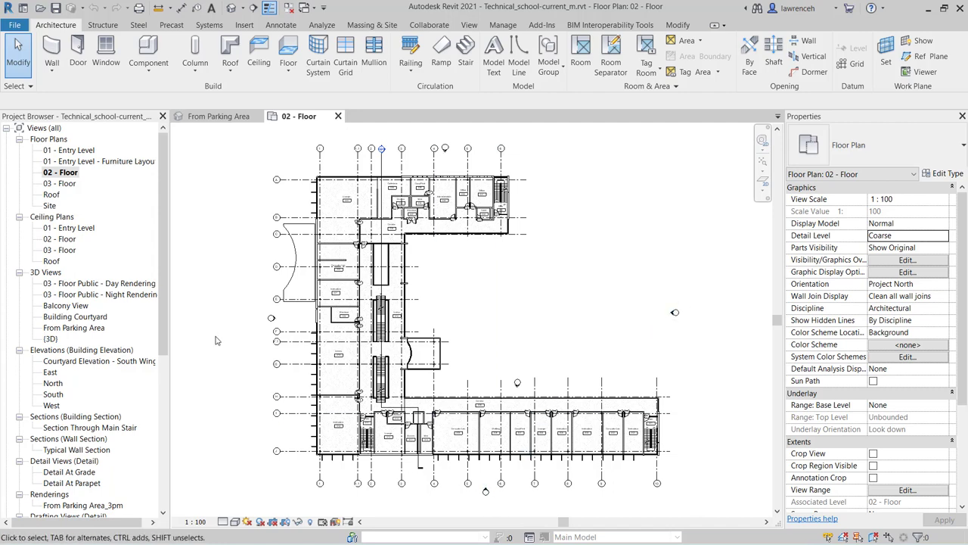
Open the South elevation from its elevation marker below grids 5 and 6 on the 02 - Floor plan.
scroll(452, 493, "up", 3)
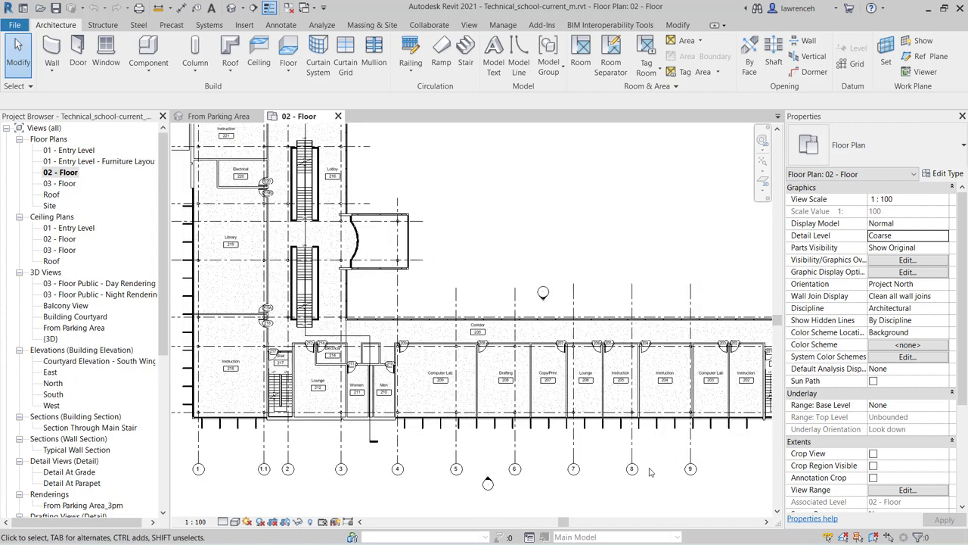
scroll(495, 507, "up", 3)
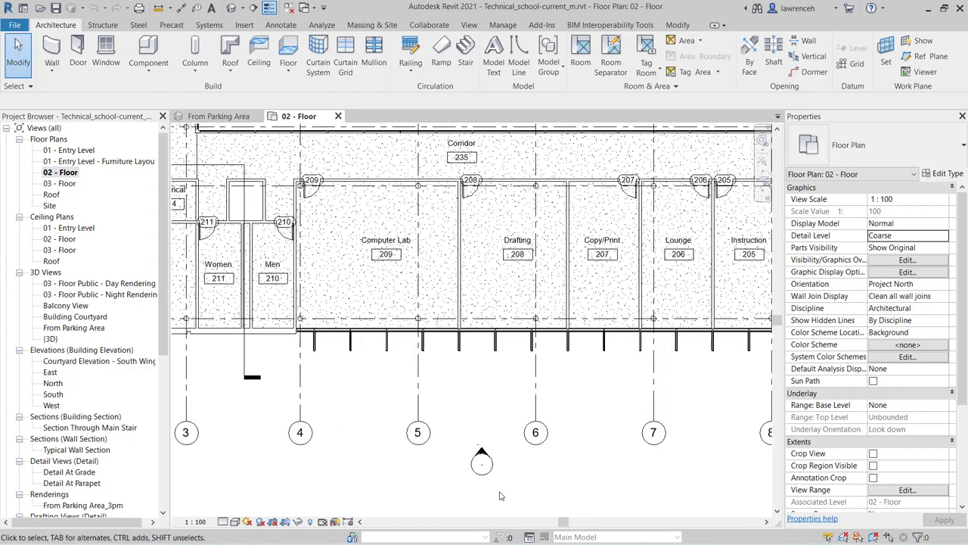
middle_click_drag(500, 495, 506, 475)
scroll(505, 475, "down", 2)
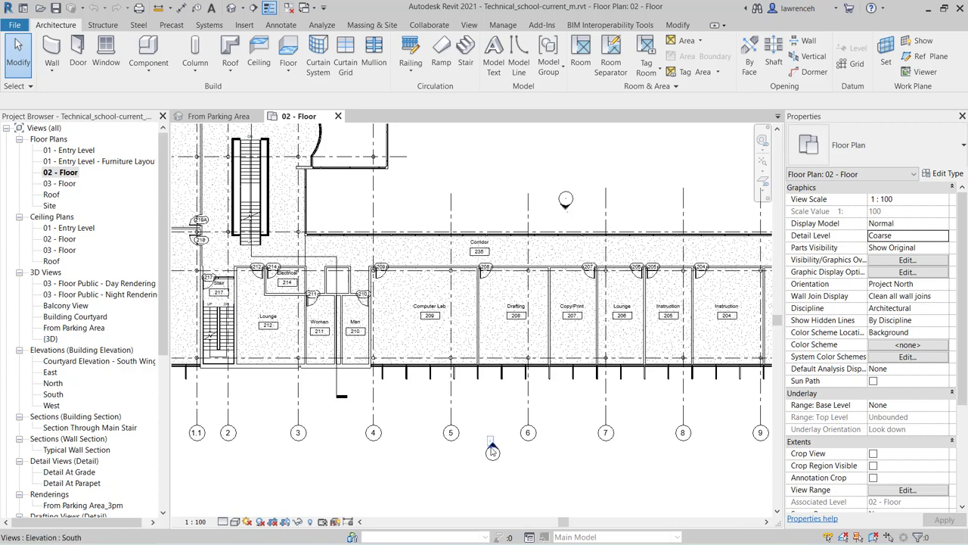
double_click(492, 448)
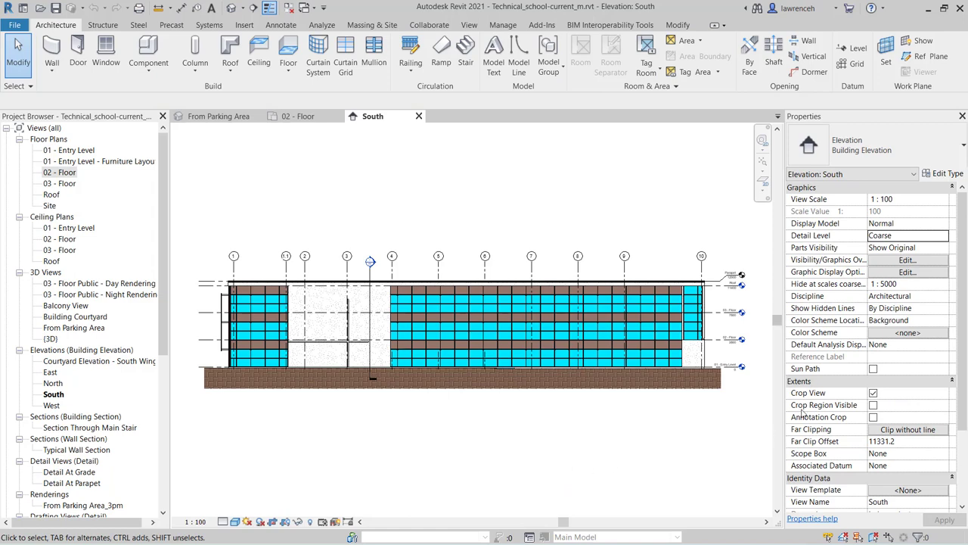
Inspect the level markers beside grid 10 in the South elevation and open the Roof floor plan from its level head, fitted to the window.
scroll(765, 335, "up", 5)
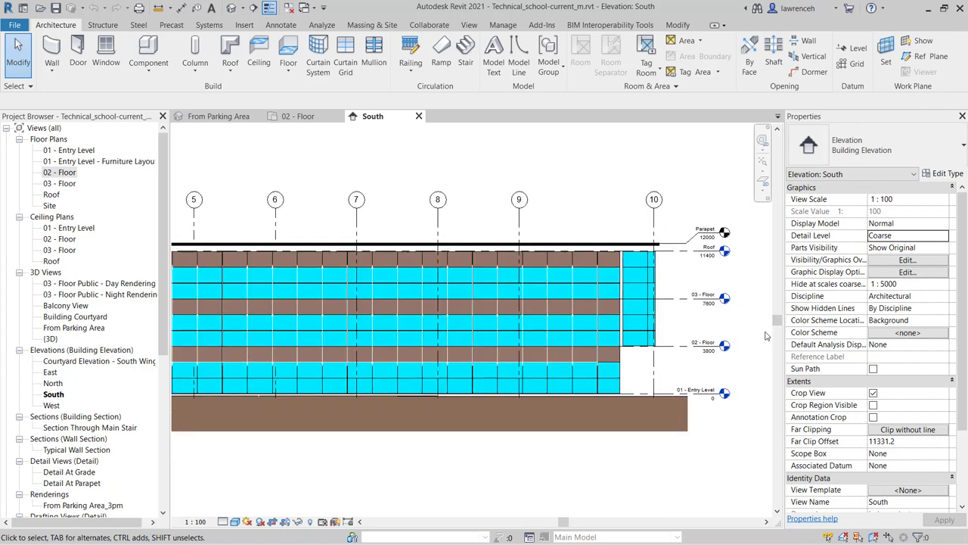
middle_click_drag(765, 336, 711, 341)
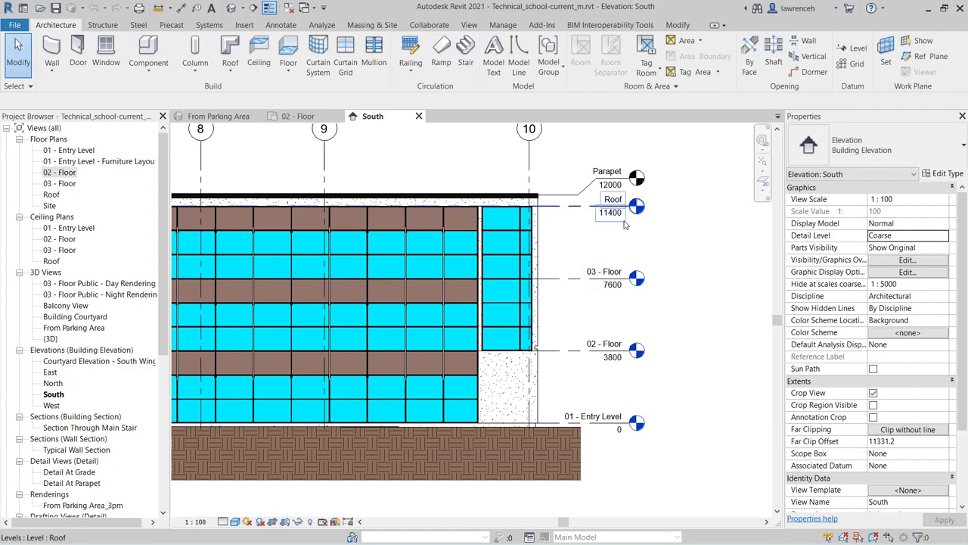
scroll(656, 194, "up", 3)
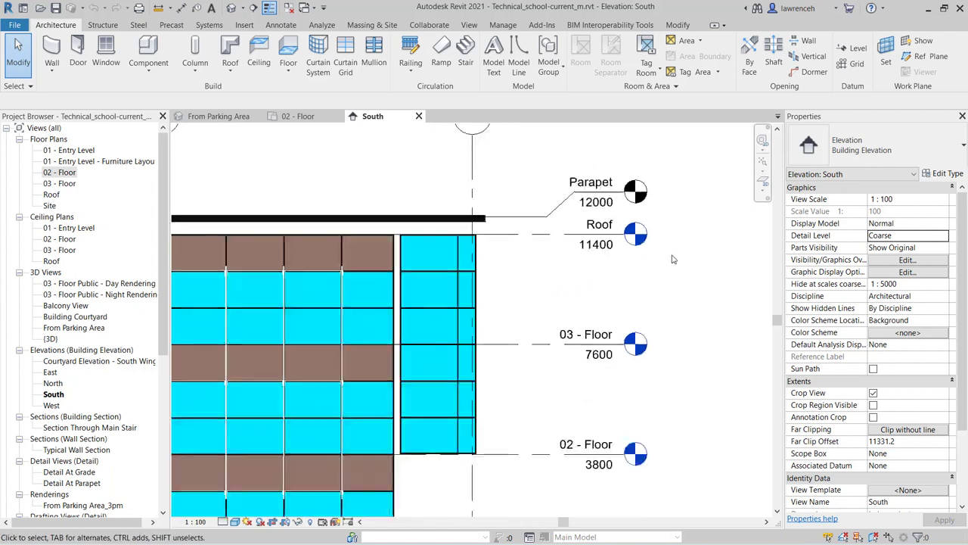
scroll(672, 259, "down", 1)
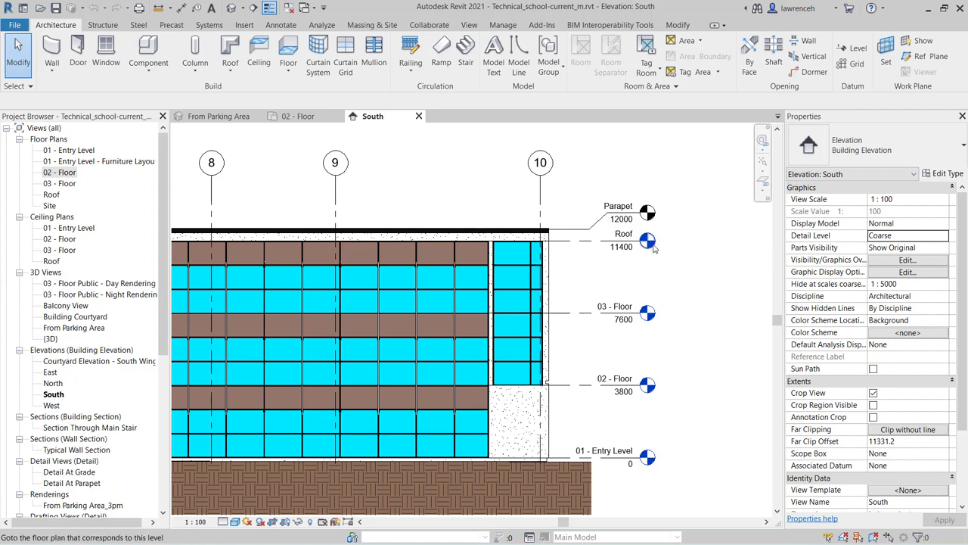
double_click(650, 244)
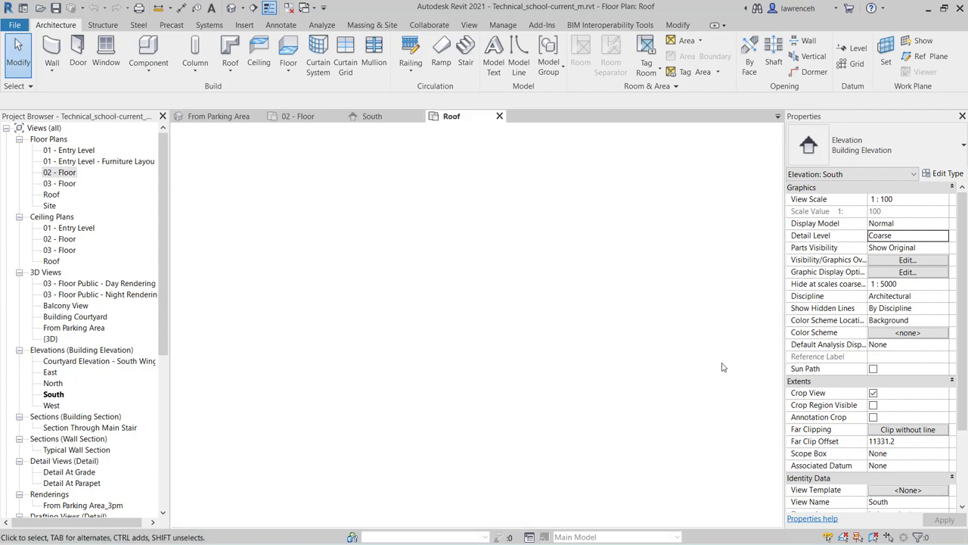
key("z")
key("f")
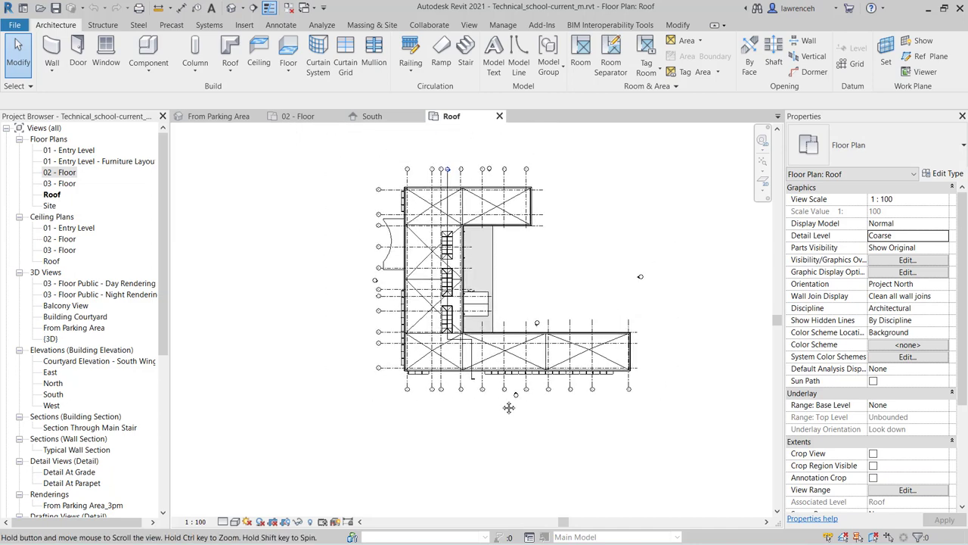
Open the Section Through Main Stair view from the section head between grids 2 and 3 on the Roof plan.
scroll(429, 317, "up", 1)
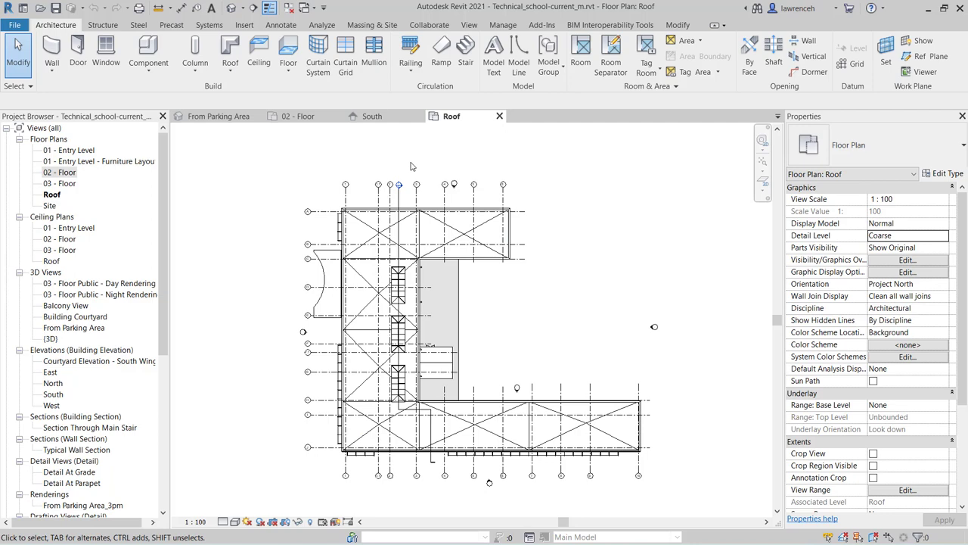
scroll(411, 170, "up", 3)
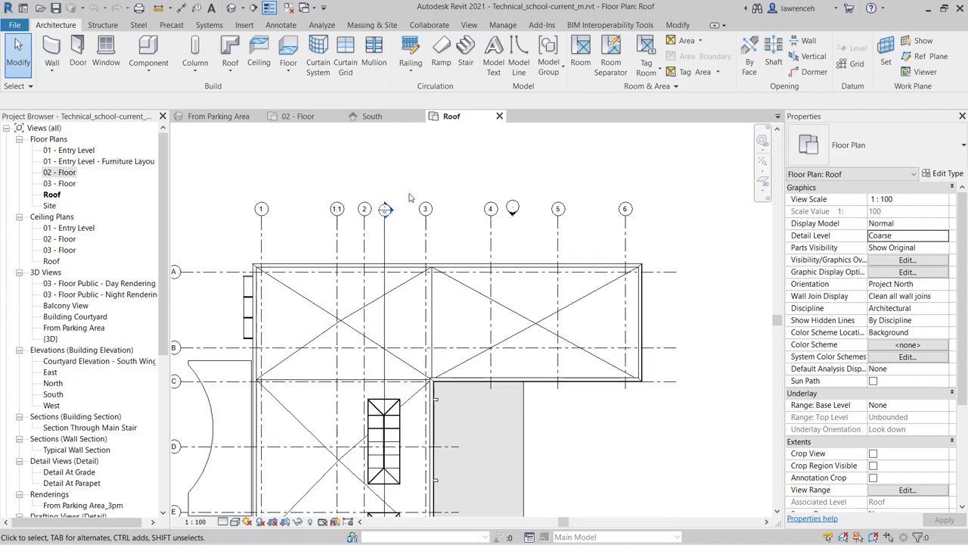
scroll(407, 199, "up", 2)
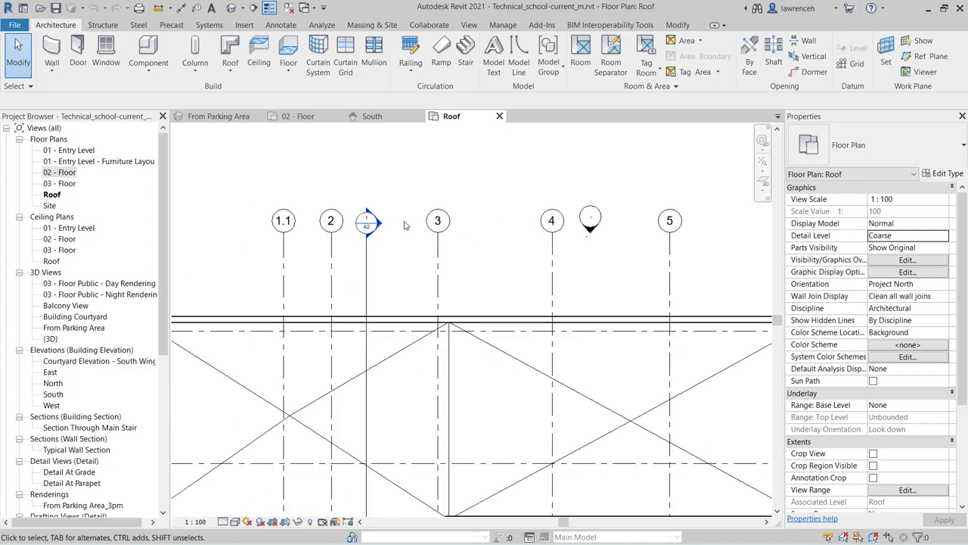
scroll(395, 227, "up", 2)
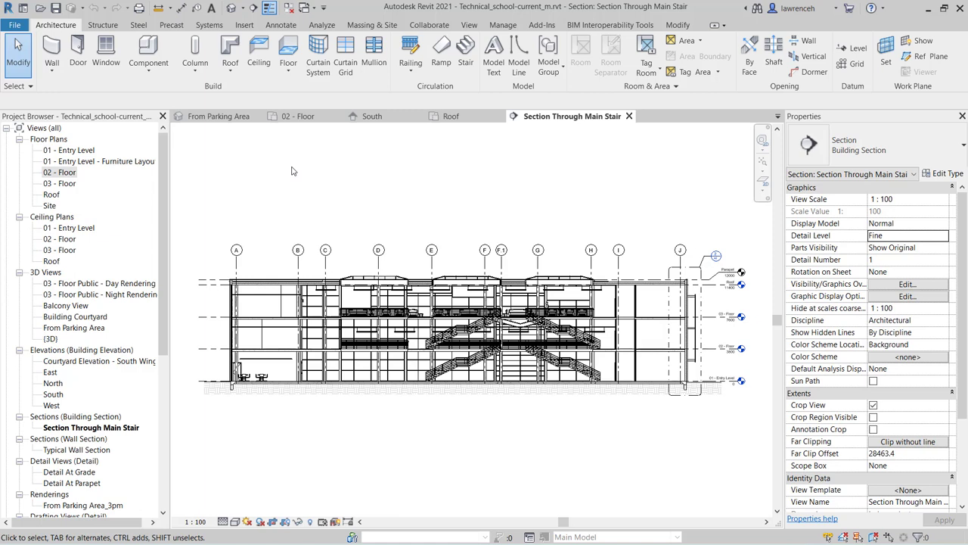
Cycle back through the open views from the stair section to the 02 - Floor plan.
key("ctrl+Tab")
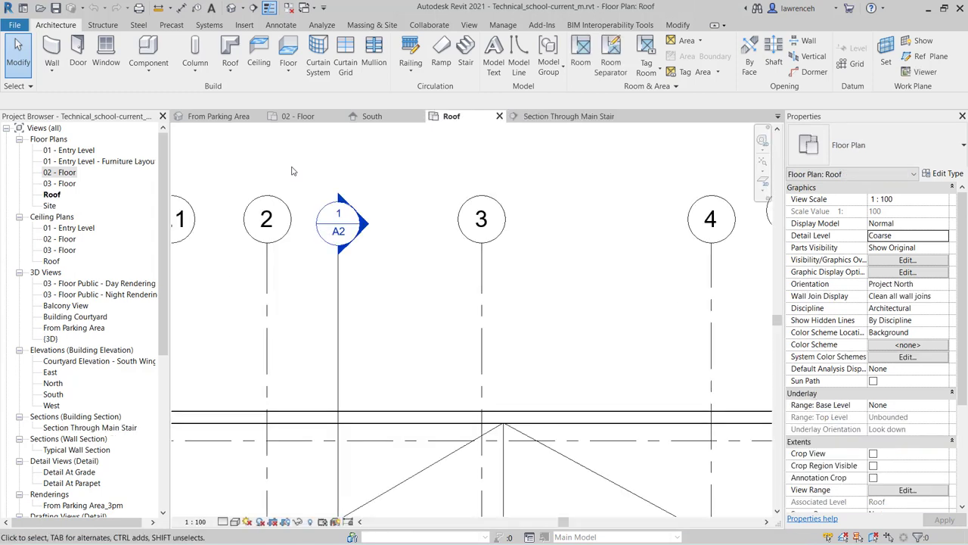
key("ctrl+Tab")
key("ctrl+Tab")
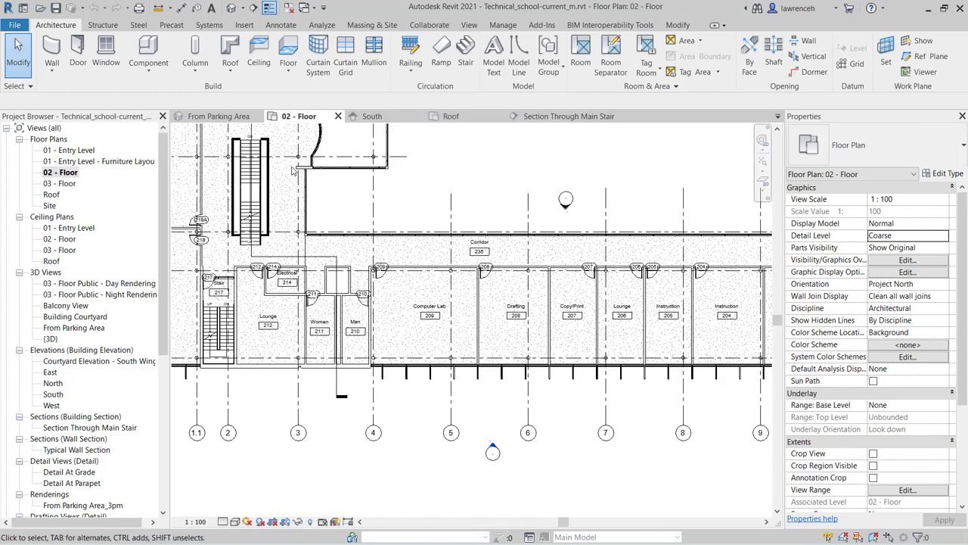
Cycle through the open views to Section Through Main Stair and close all inactive views.
key("ctrl+Tab")
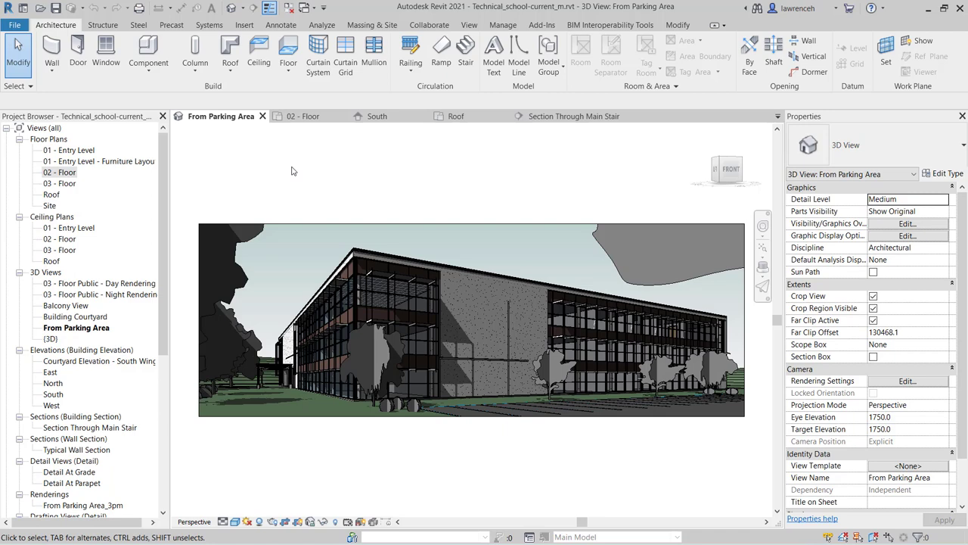
key("ctrl+Tab")
key("ctrl+Tab")
key("ctrl+Tab")
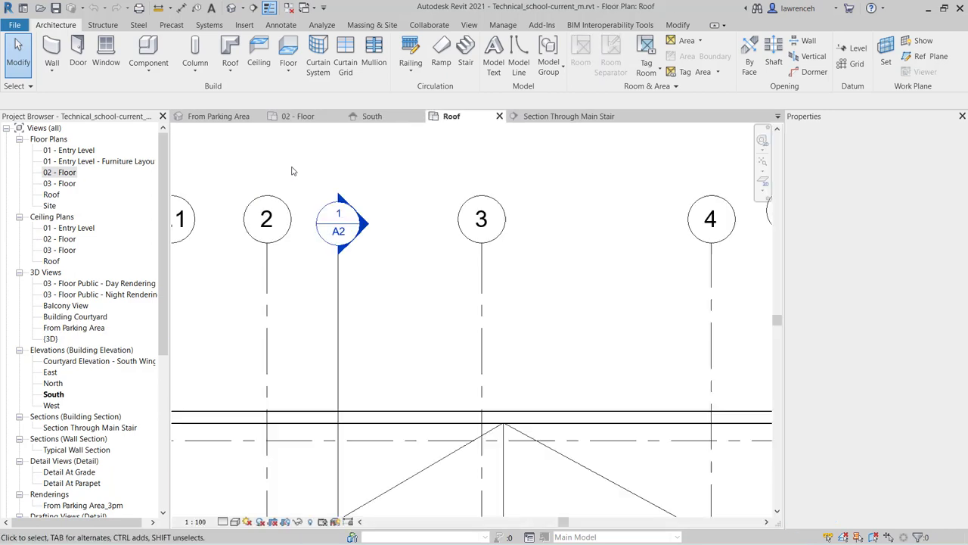
key("ctrl+Tab")
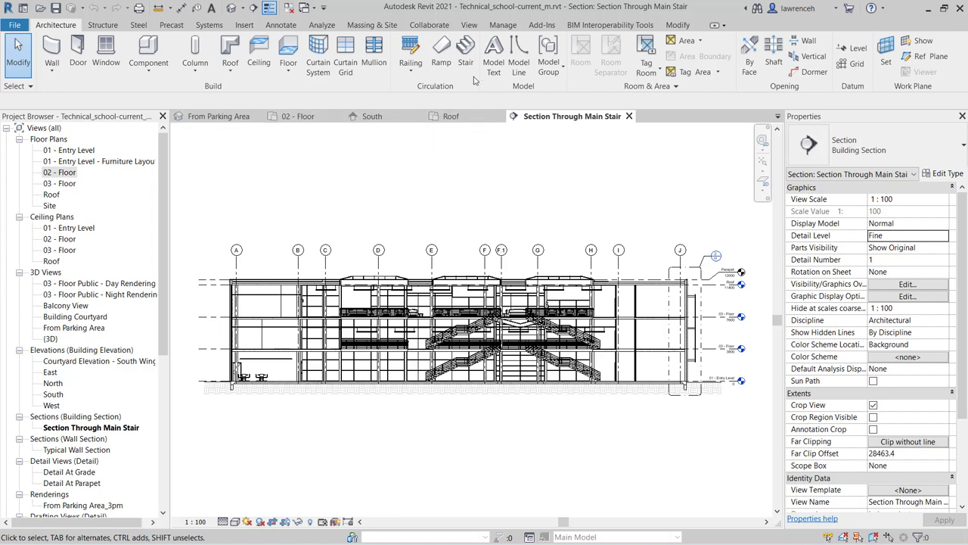
left_click(468, 27)
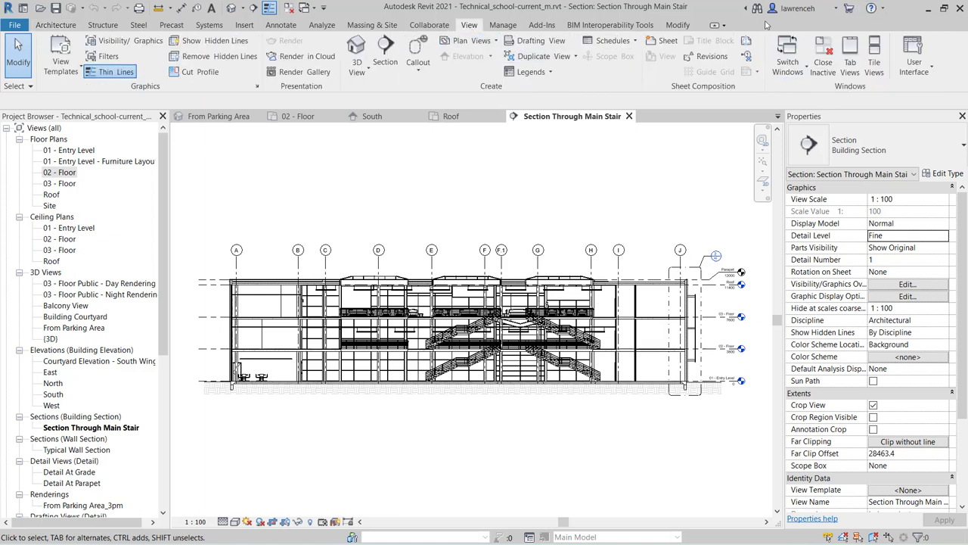
left_click(827, 54)
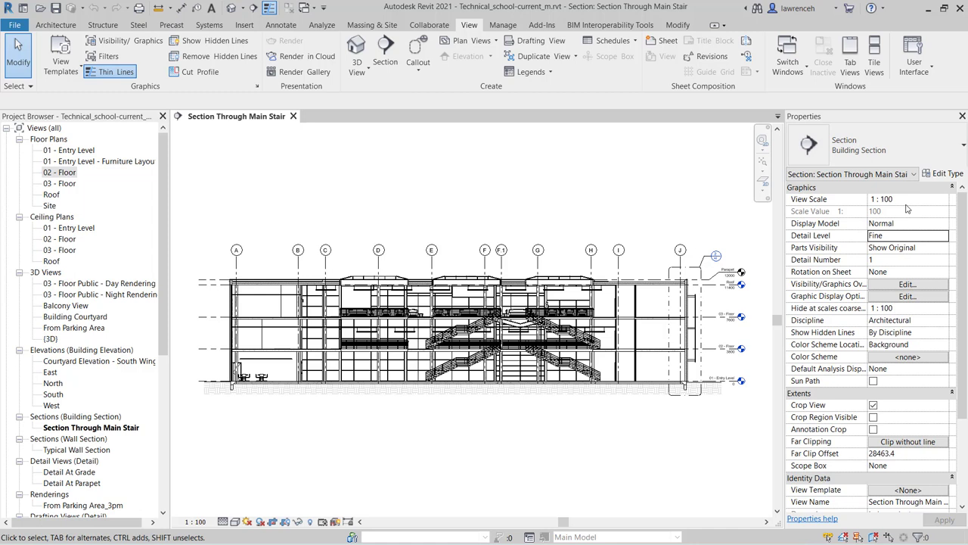
Check the view scale choices of the stair section and open the Typical Wall Section from the callout head beside grid J.
left_click(196, 521)
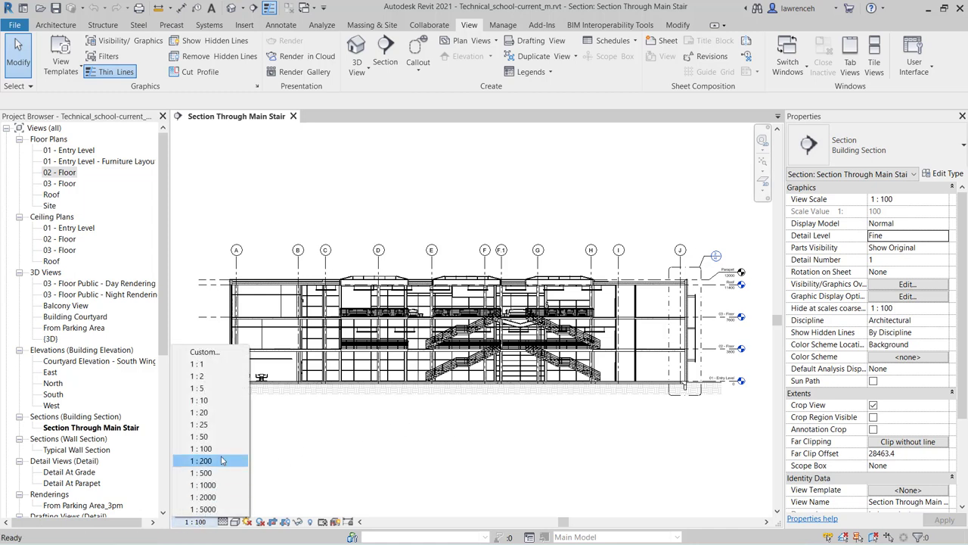
left_click(324, 444)
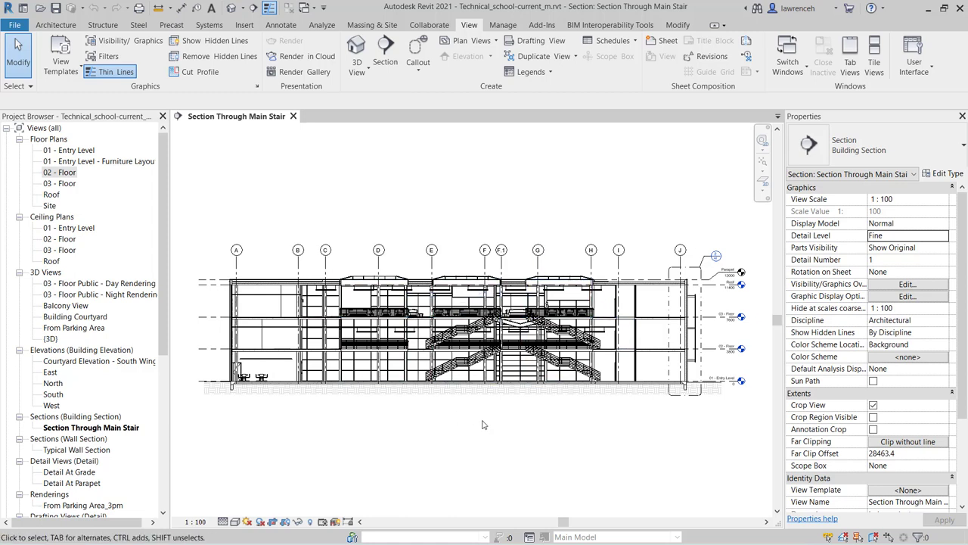
scroll(719, 312, "up", 3)
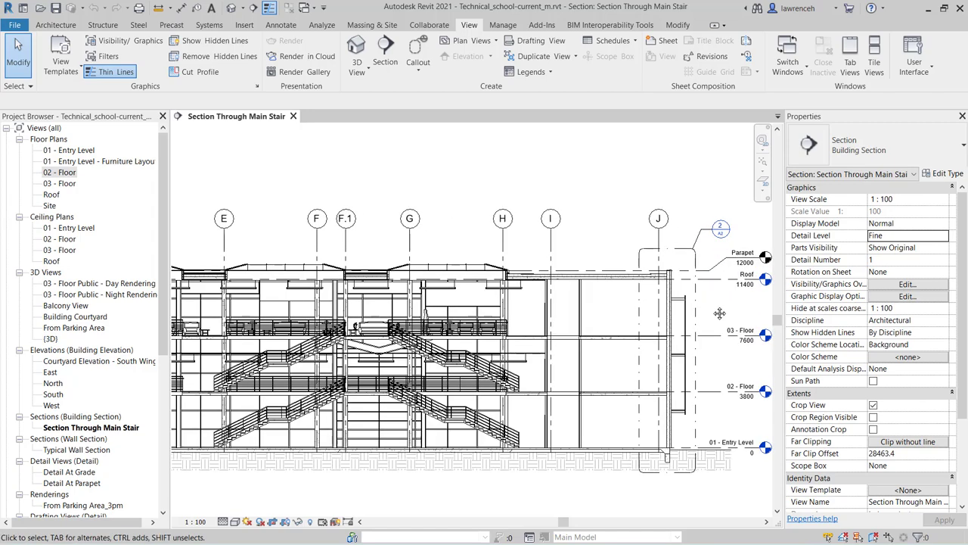
middle_click_drag(720, 313, 641, 279)
scroll(654, 227, "up", 1)
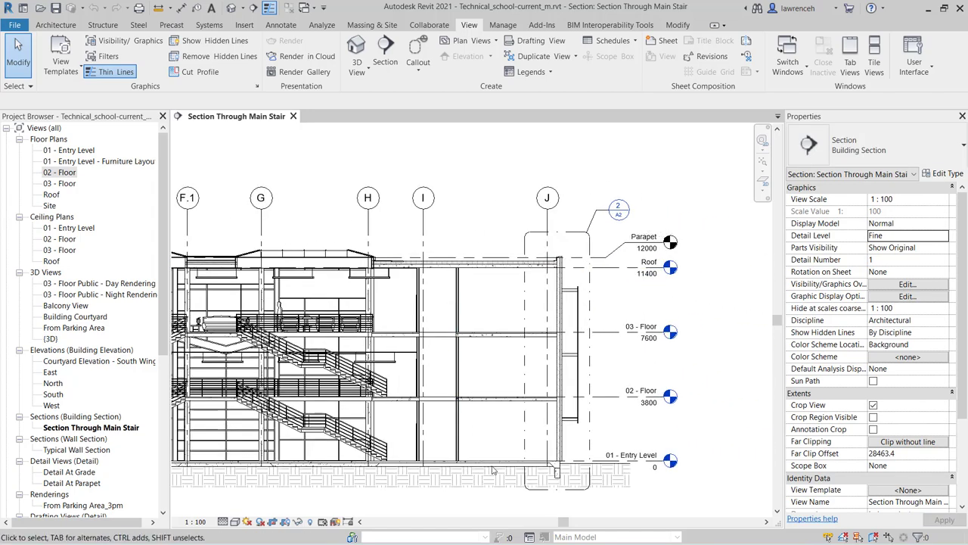
double_click(622, 215)
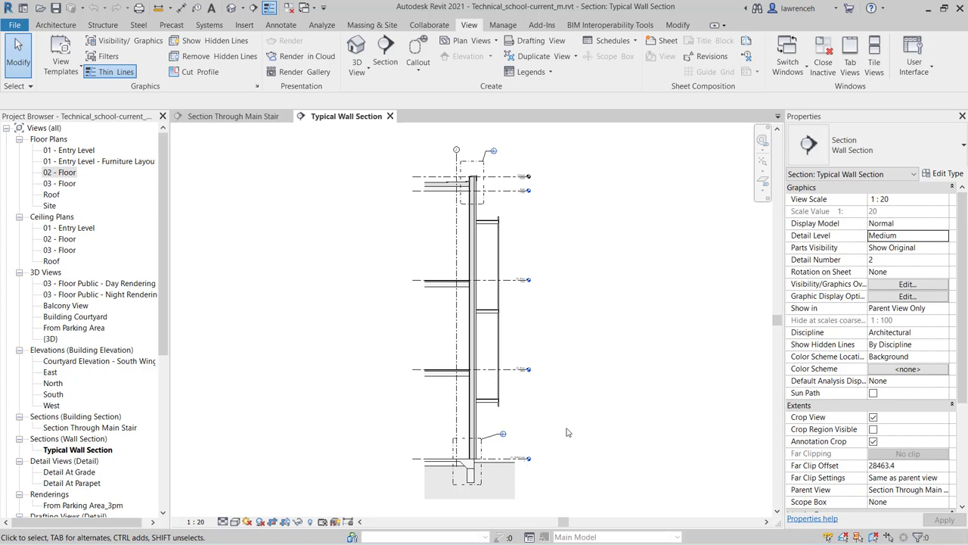
Open Detail At Parapet from the wall section's upper callout, and from it the Roofing Termination Detail through its Sim callout.
scroll(496, 155, "up", 4)
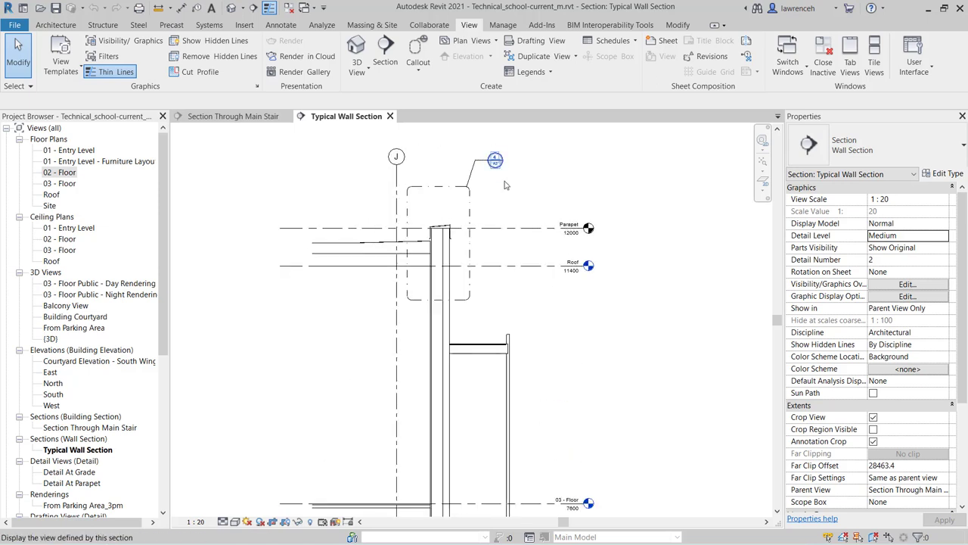
scroll(506, 185, "up", 1)
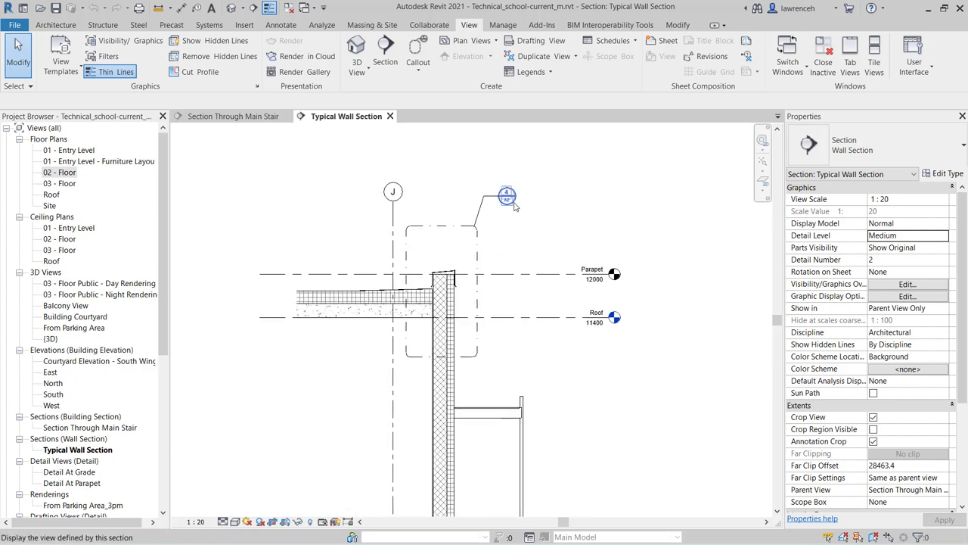
double_click(514, 203)
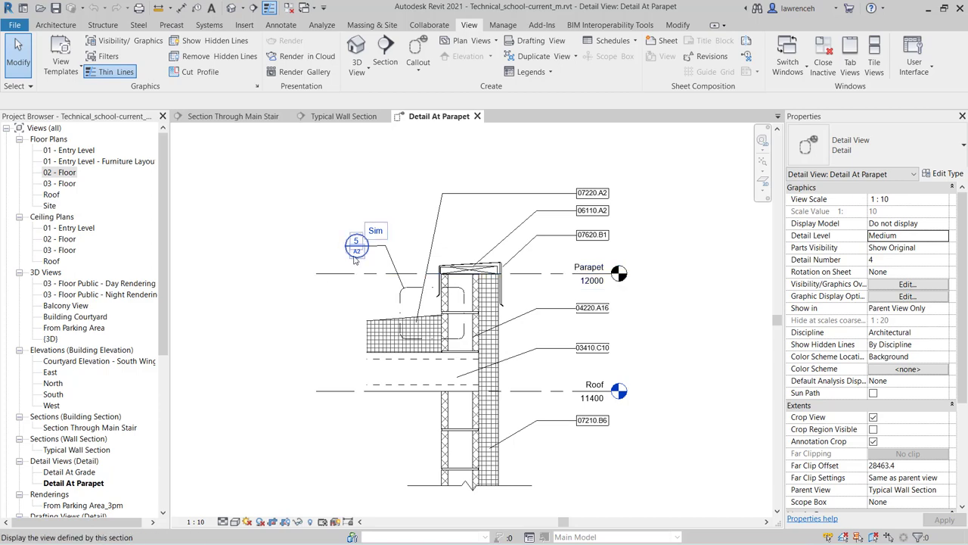
double_click(355, 258)
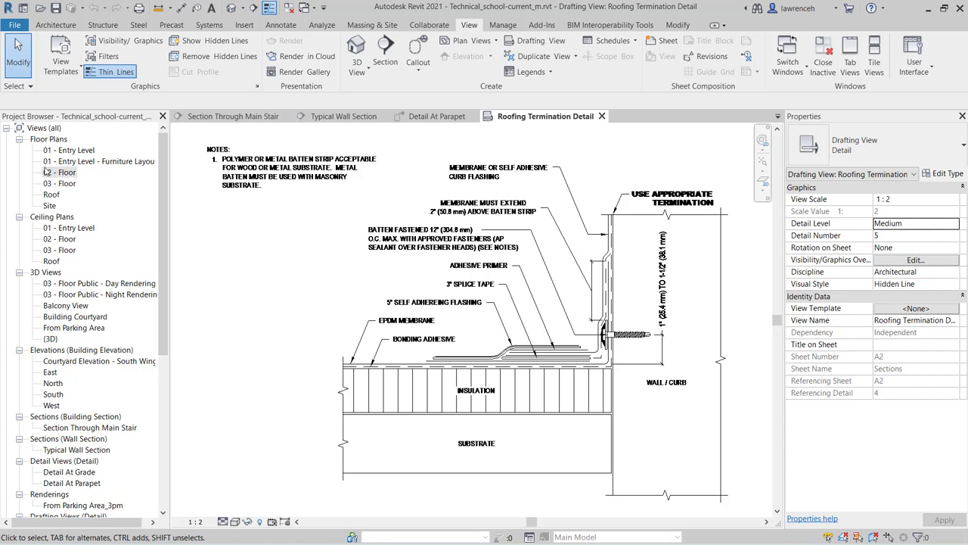
Open the default {3D} view from the project's 3D views.
left_click(46, 272)
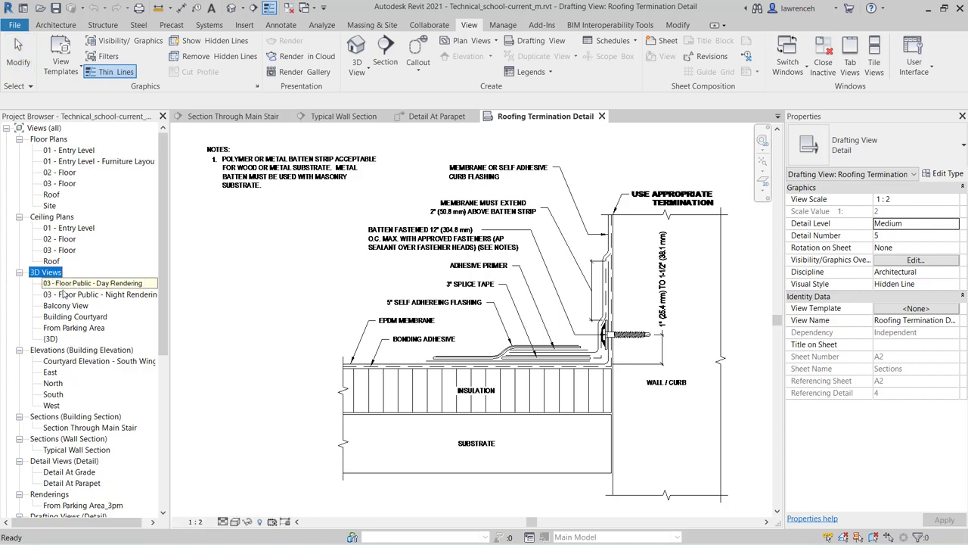
left_click(50, 339)
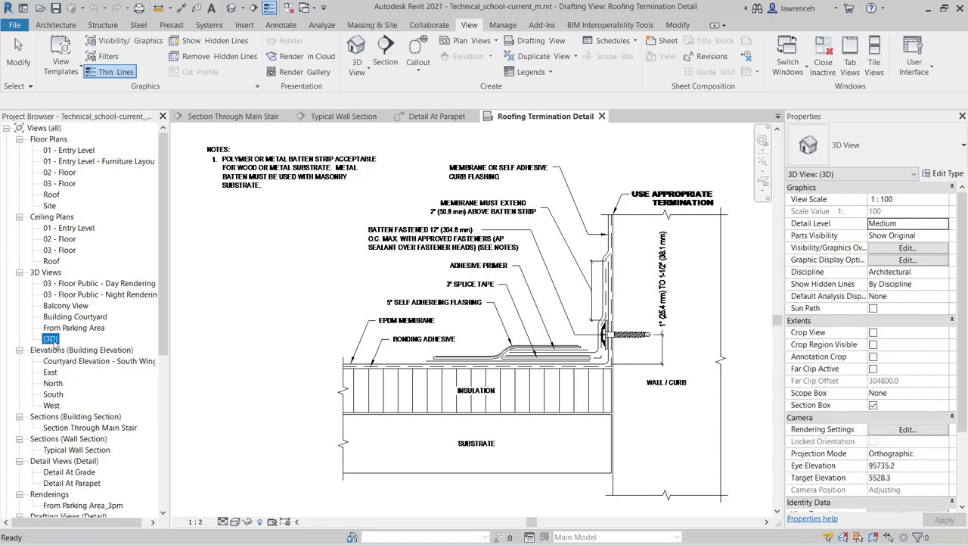
right_click(50, 340)
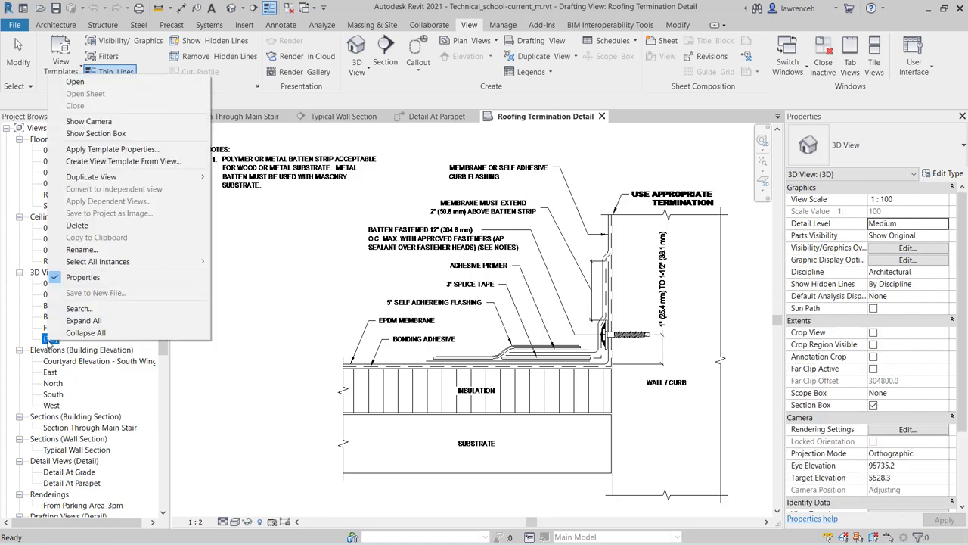
double_click(50, 339)
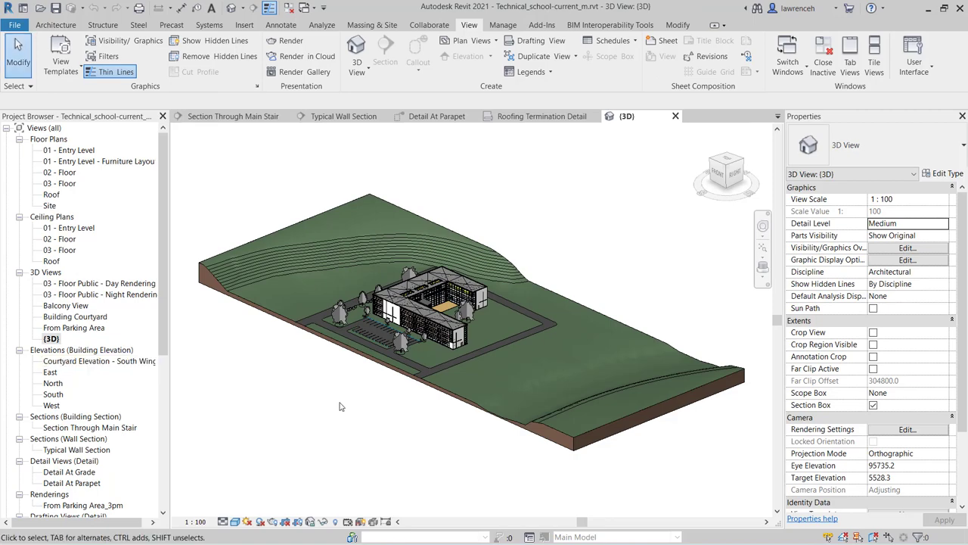
Examine the school building and its site in the {3D} view from close up, from afar and from different angles.
scroll(446, 291, "up", 4)
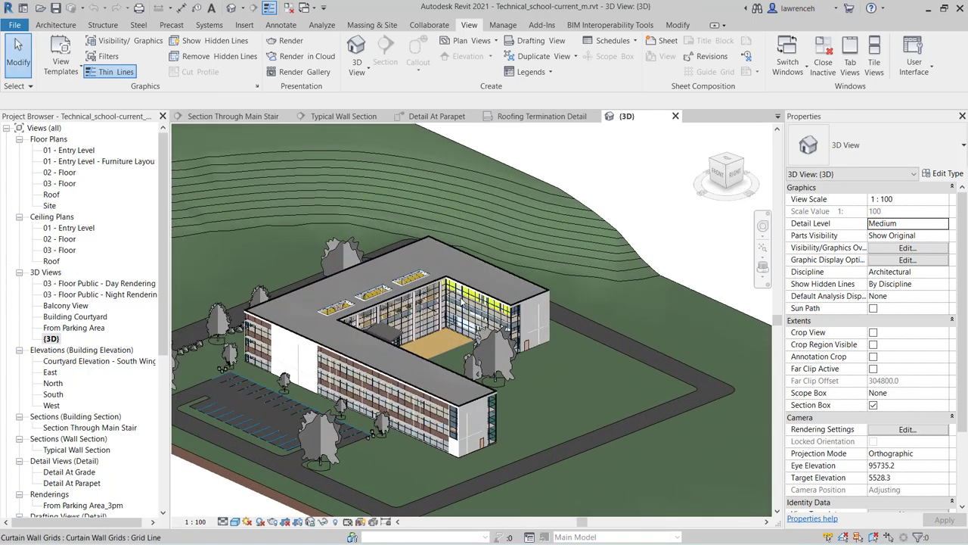
scroll(451, 327, "up", 4)
scroll(451, 330, "down", 4)
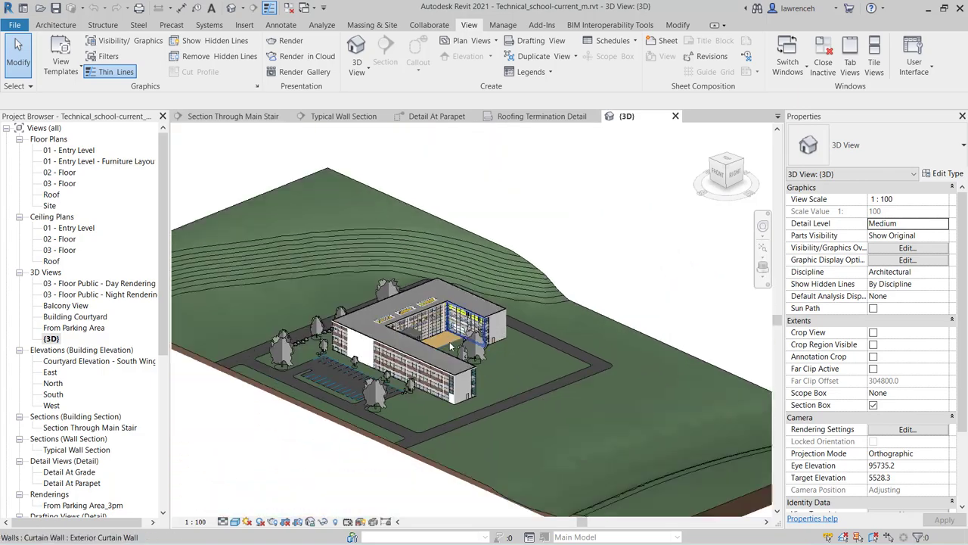
scroll(452, 336, "up", 4)
middle_click_drag(451, 336, 509, 275)
scroll(617, 293, "down", 1)
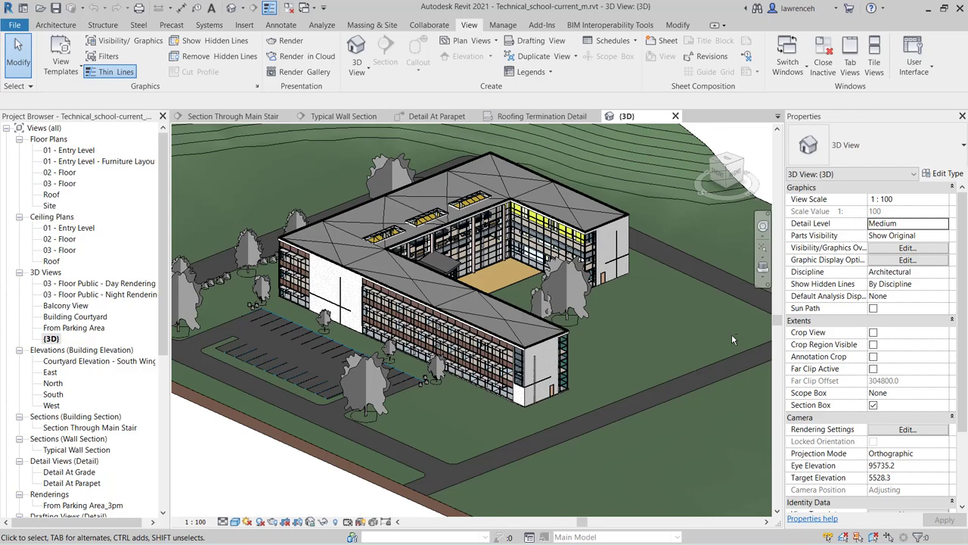
mouse_move(692, 345)
middle_mouse_down("shift")
mouse_move(482, 366)
mouse_move(705, 377)
mouse_move(697, 289)
mouse_move(701, 352)
middle_mouse_up("shift")
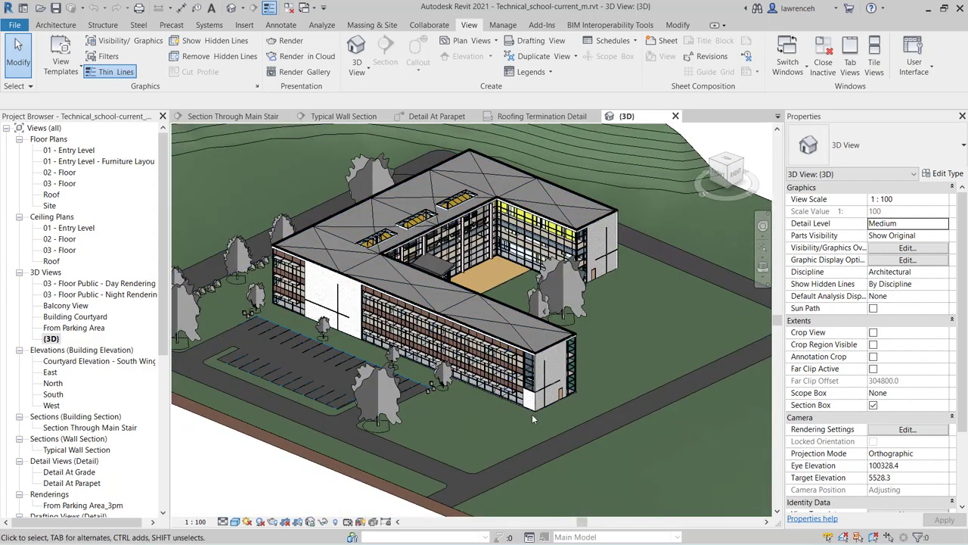
scroll(570, 408, "down", 5)
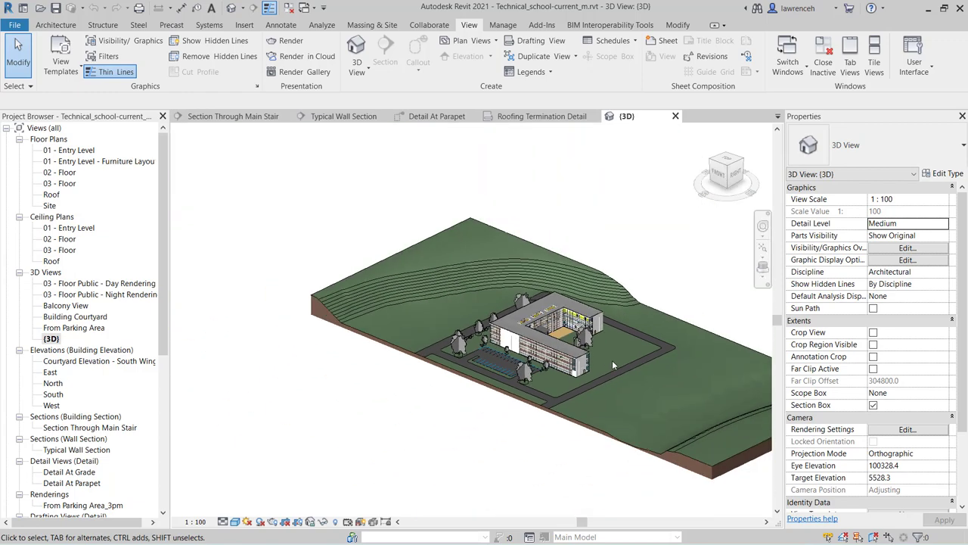
middle_click_drag(488, 365, 385, 436, "shift")
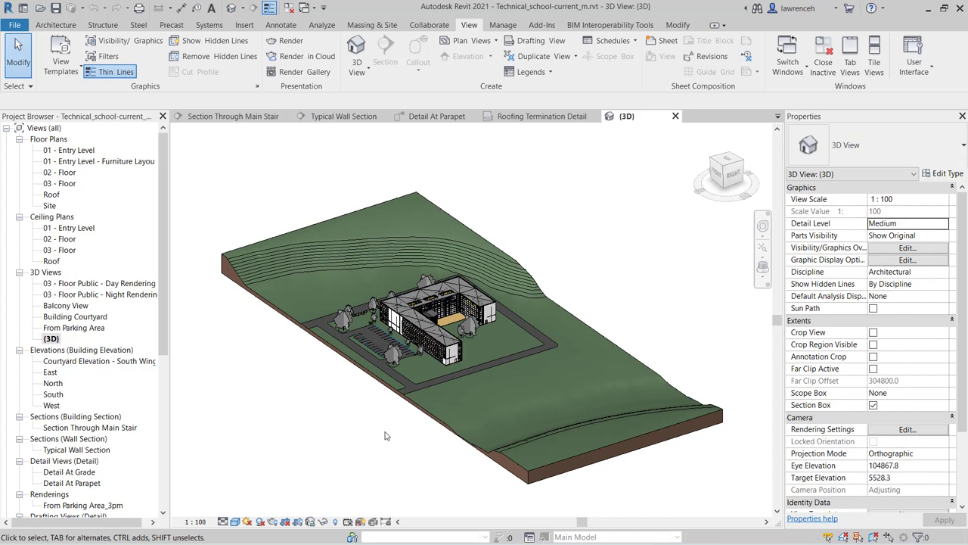
Orbit around the selected entry-level door in the end wall of the wing beside the parking area, and clear the selection.
scroll(500, 342, "up", 10)
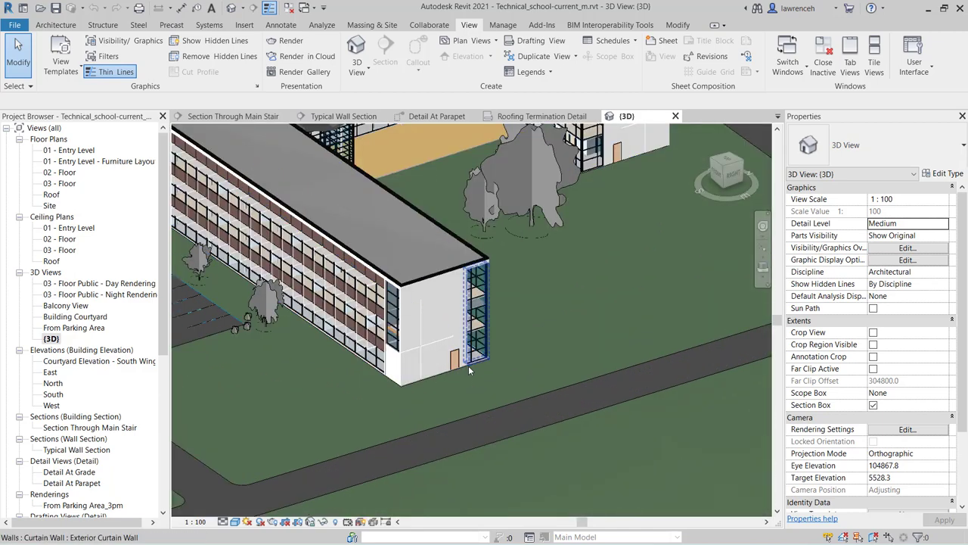
scroll(454, 375, "up", 5)
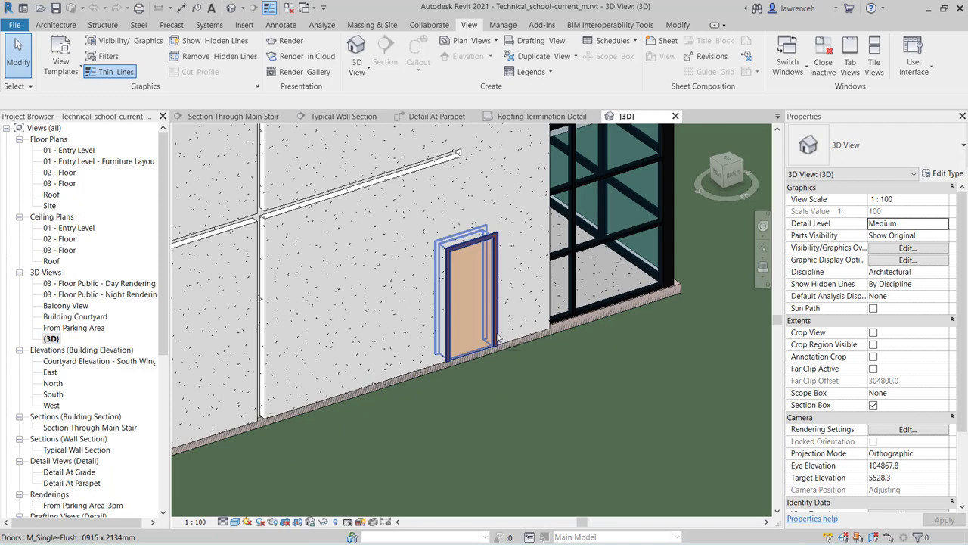
left_click(501, 250)
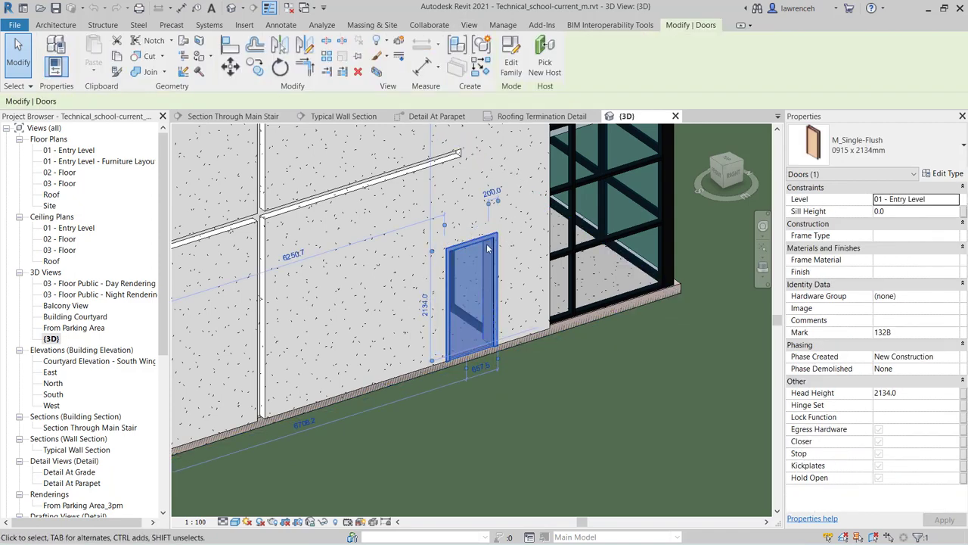
middle_click_drag(647, 415, 629, 432, "shift")
left_click(625, 439)
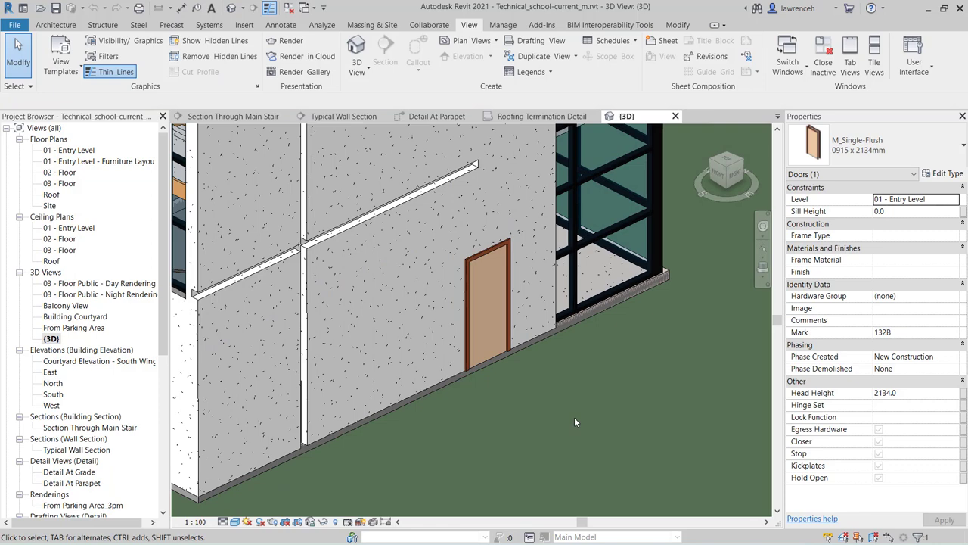
Orbit around the selected door in the end wall of the other wing, clear the selection and return to the whole building.
middle_click_drag(574, 417, 436, 338, "shift")
scroll(436, 338, "up", 8)
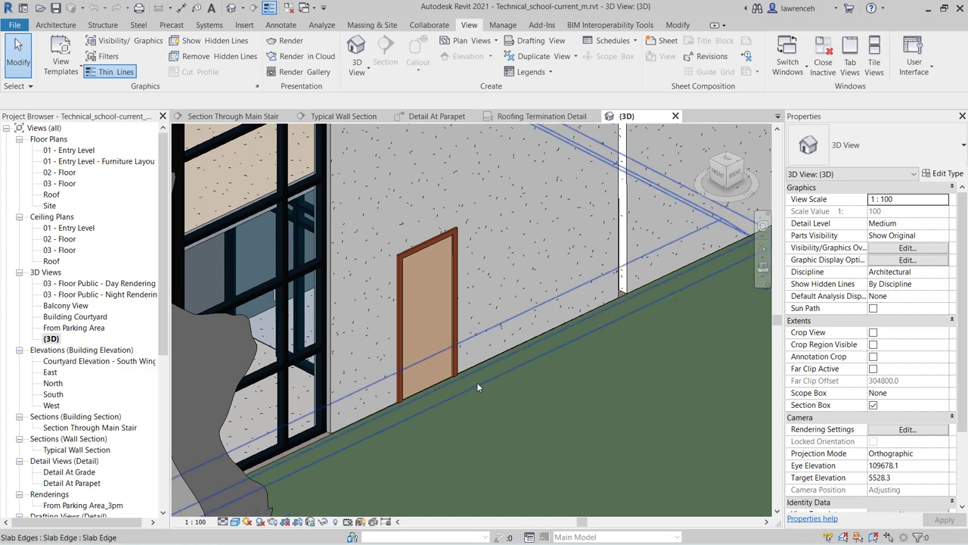
left_click(457, 376)
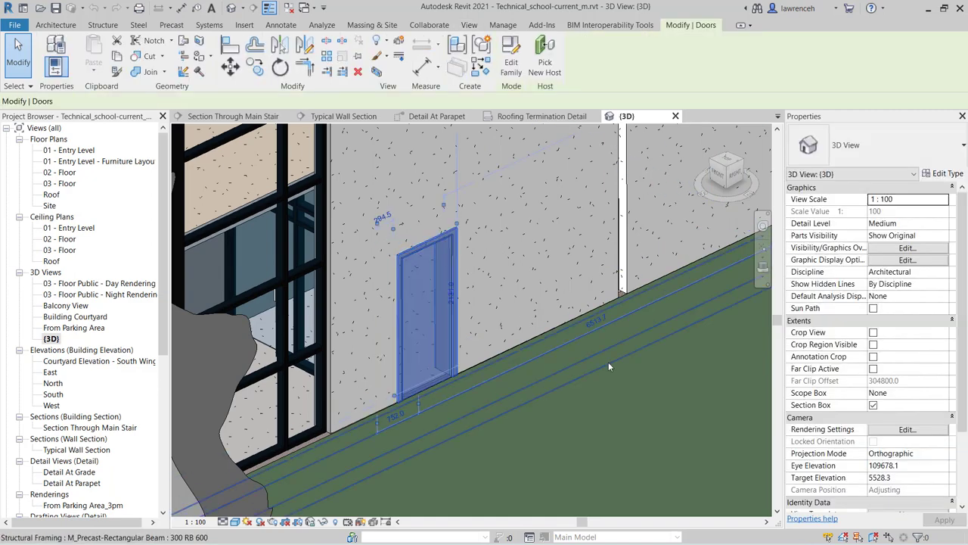
middle_click_drag(593, 380, 617, 400, "shift")
key("Escape")
scroll(617, 392, "down", 8)
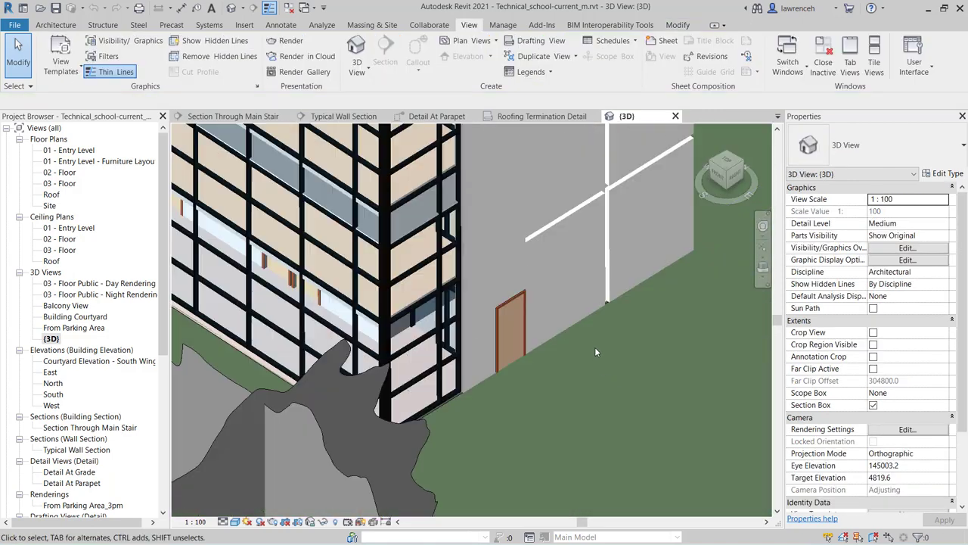
scroll(595, 343, "down", 8)
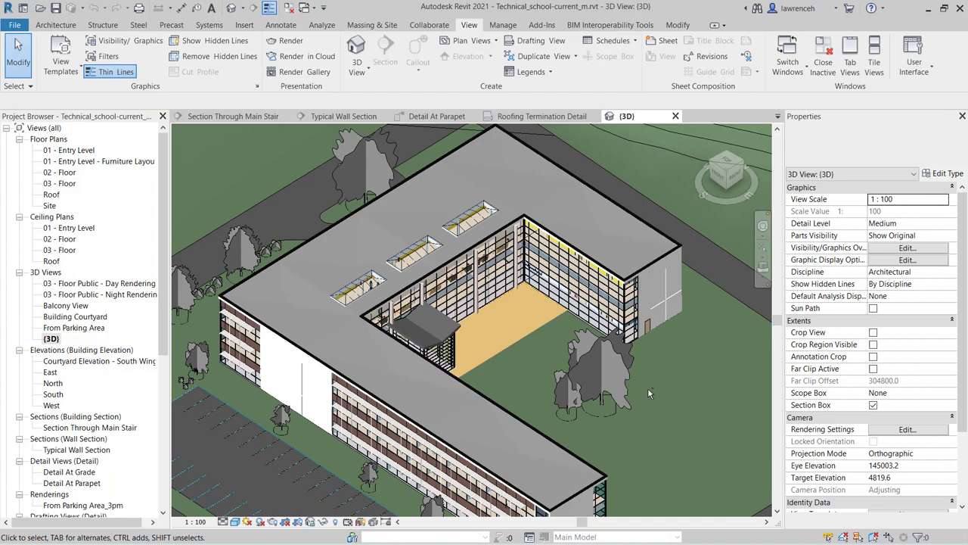
scroll(650, 396, "down", 2)
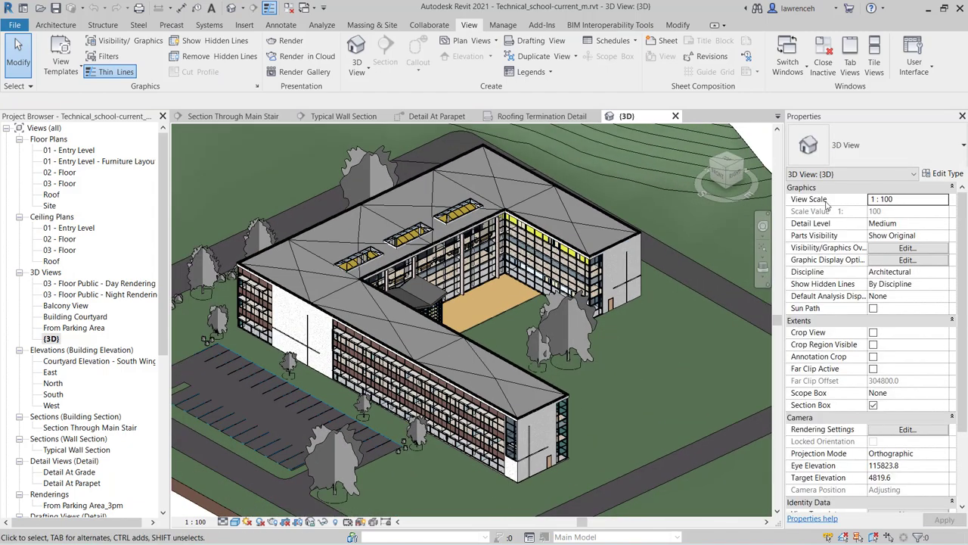
Orient the {3D} view to the top and rotate the site counterclockwise.
left_click(728, 162)
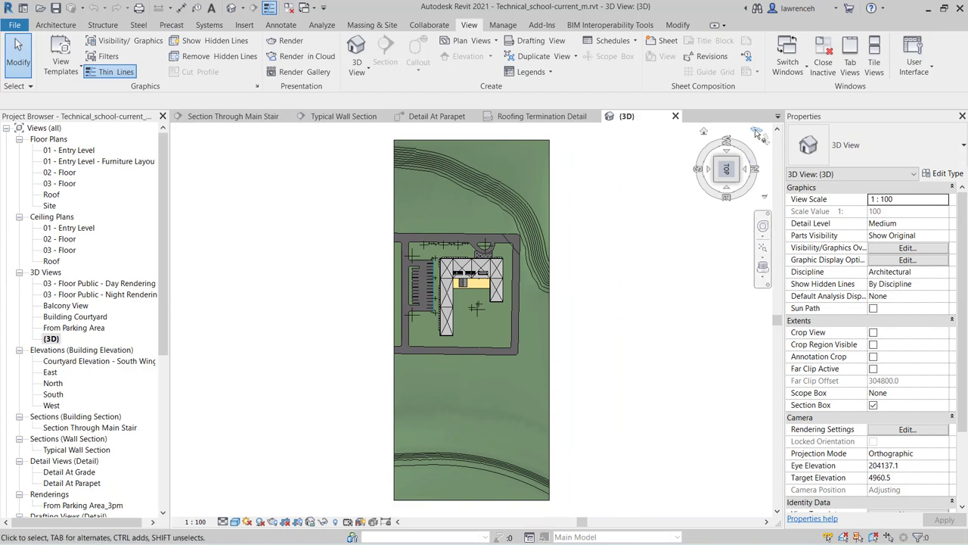
left_click(756, 133)
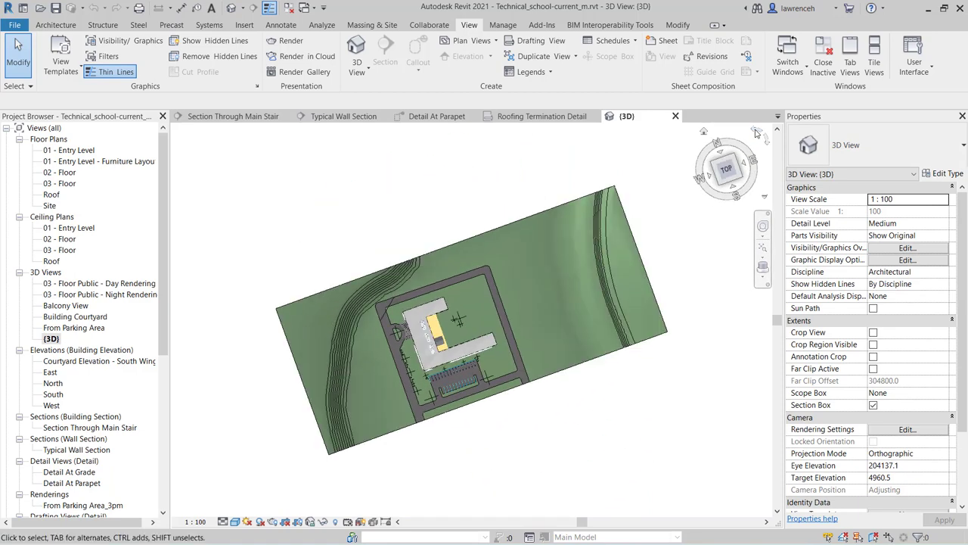
Square the {3D} top view to north, and view the site from its front-left, back-right and front-right top corners, ending close to the building.
left_click(768, 144)
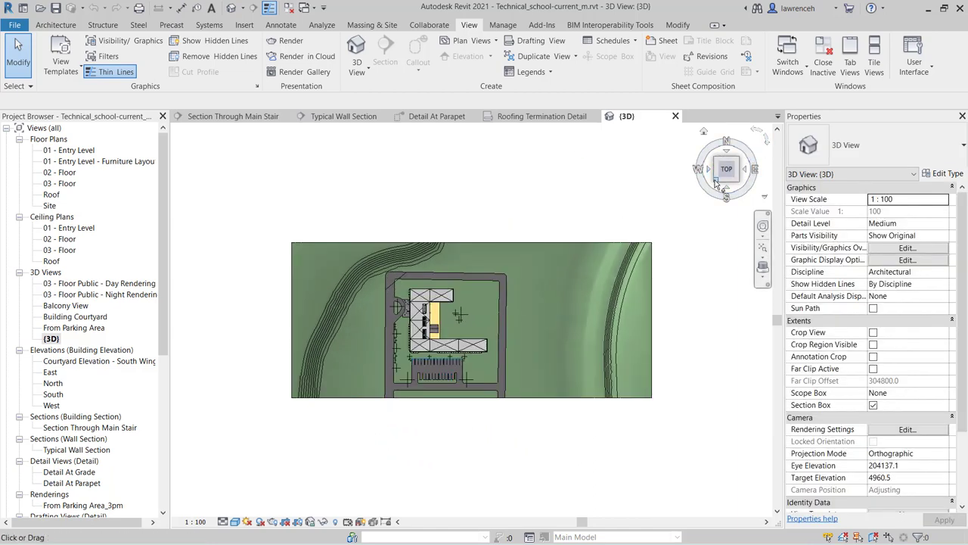
left_click(716, 184)
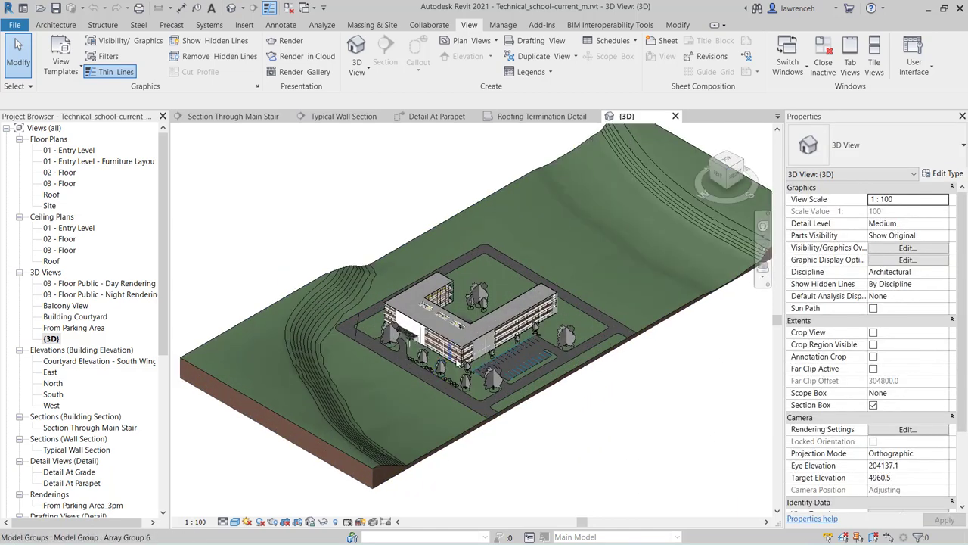
left_click(743, 161)
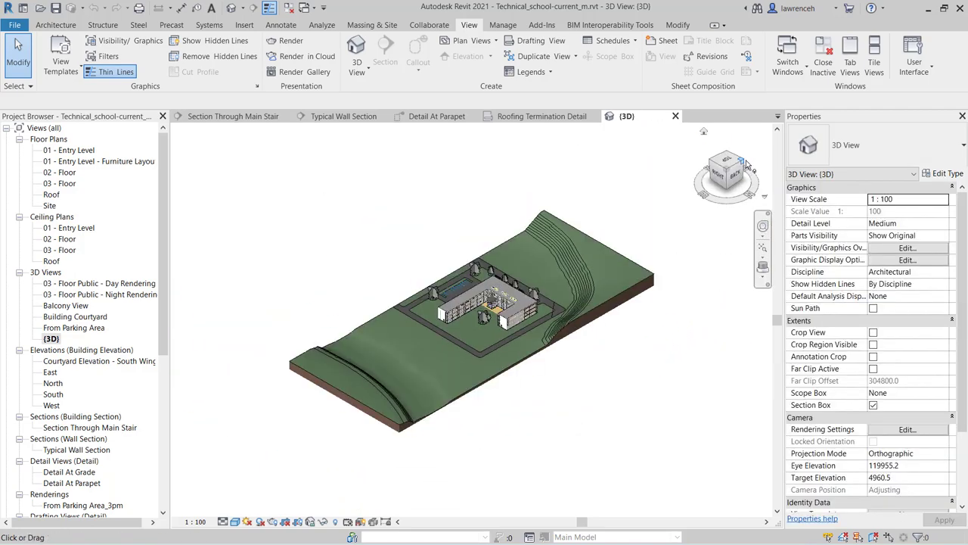
left_click(711, 161)
scroll(433, 331, "up", 6)
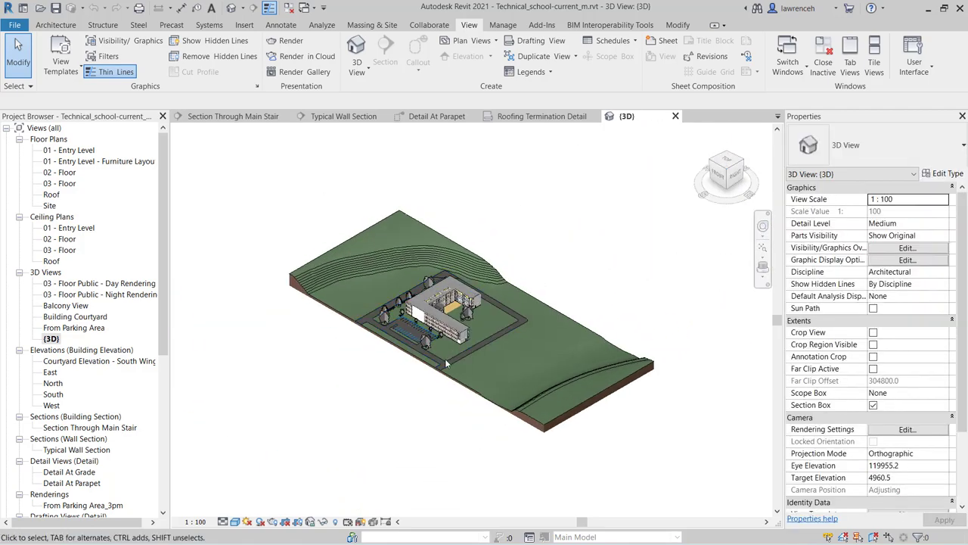
middle_click_drag(433, 331, 532, 357)
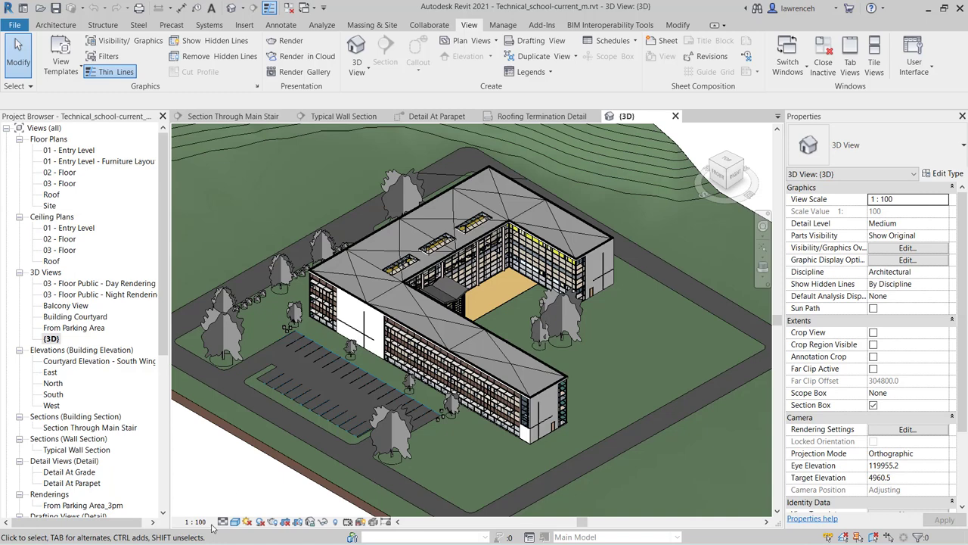
Display the {3D} view in the Hidden Line and Wireframe visual styles and inspect the building in wireframe.
left_click(236, 522)
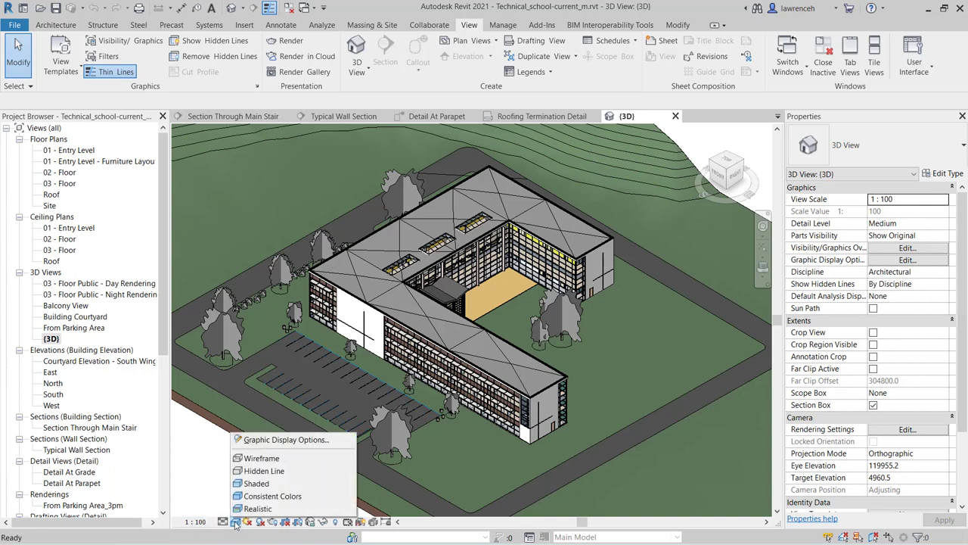
left_click(271, 472)
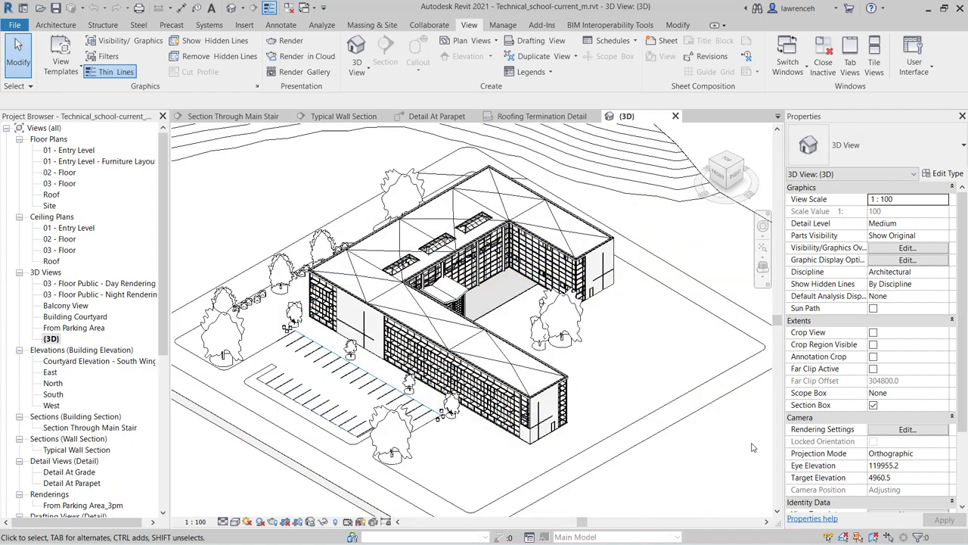
left_click(235, 522)
left_click(254, 457)
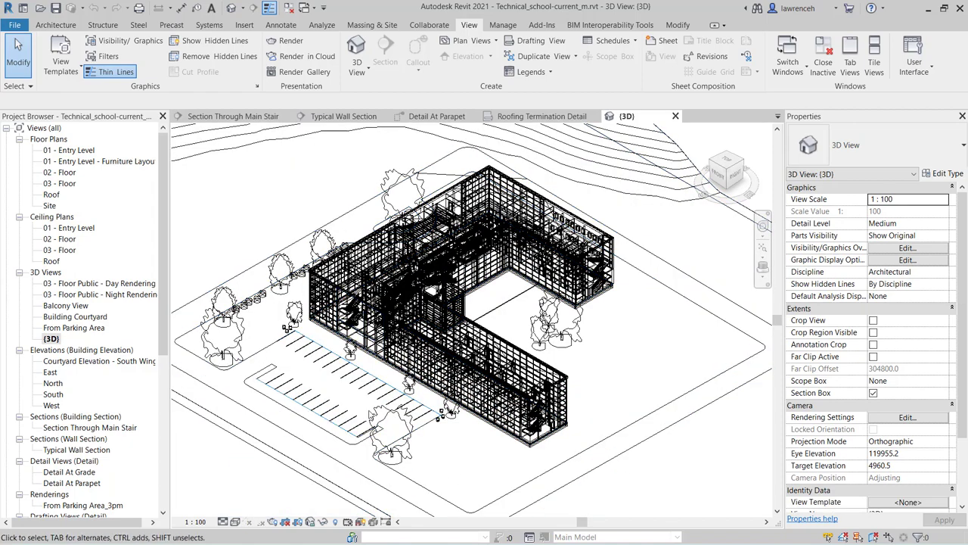
scroll(393, 287, "up", 3)
scroll(393, 288, "down", 2)
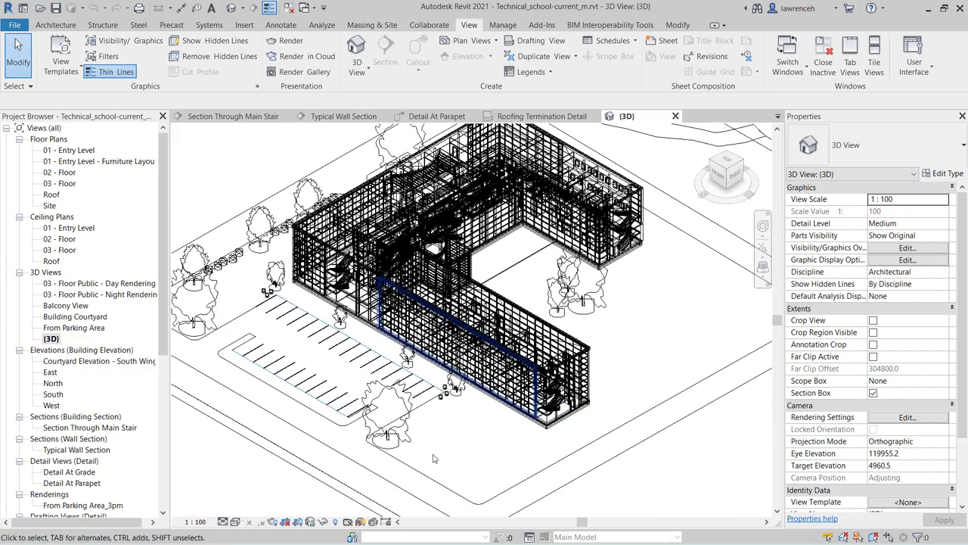
Set the {3D} view's visual style to Consistent Colors and focus on the end wall of the wing beside the parking area.
left_click(235, 522)
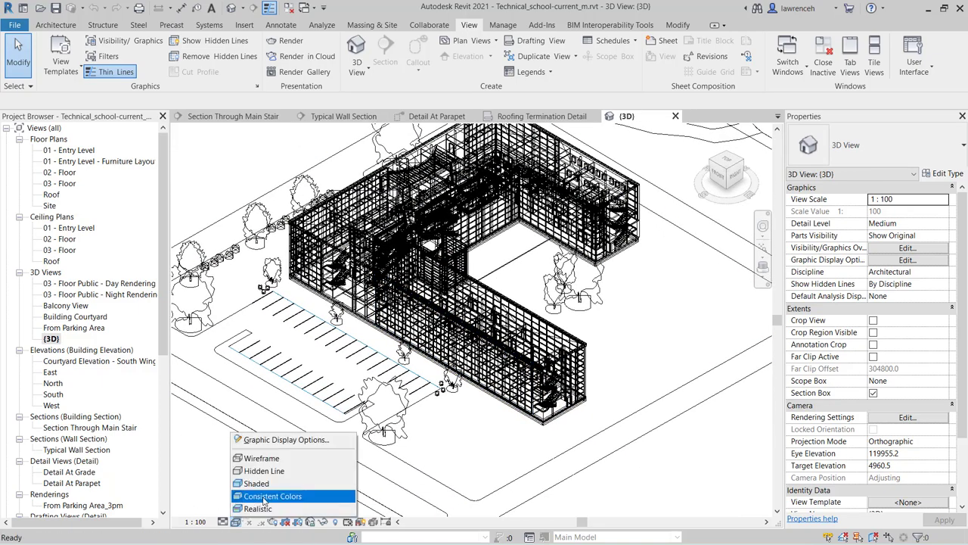
left_click(271, 497)
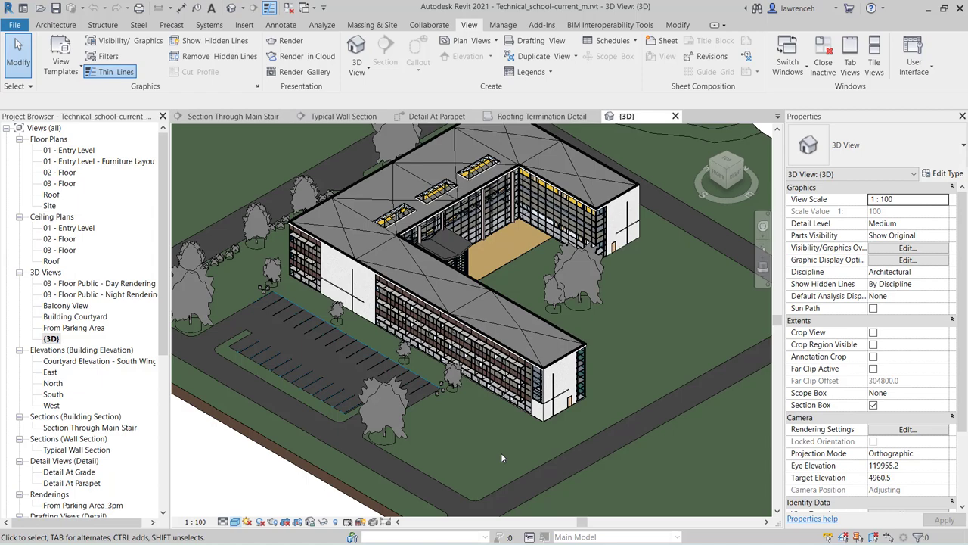
middle_click_drag(530, 434, 514, 424, "shift")
scroll(488, 373, "up", 6)
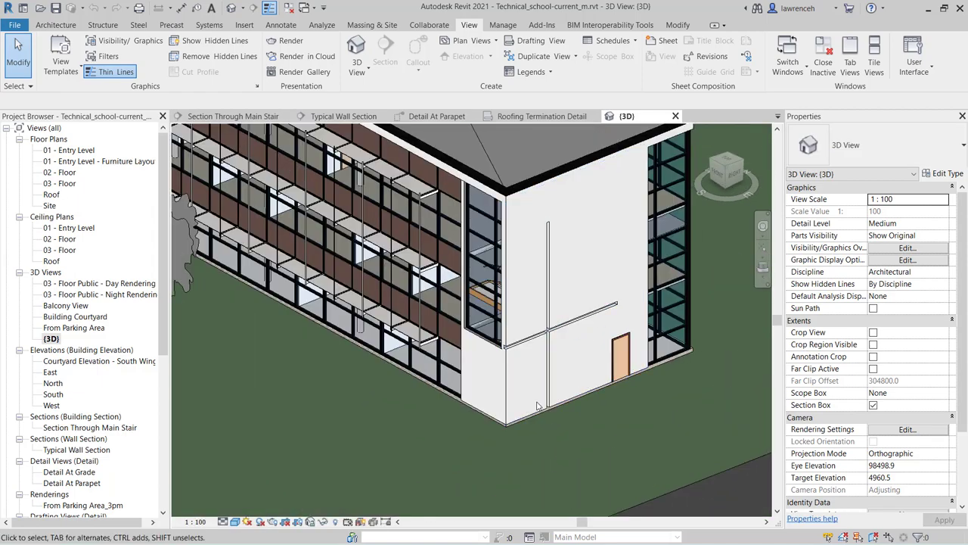
Set the {3D} view's visual style to Shaded, look over the other style options without applying one, and return to the whole building.
left_click(236, 521)
left_click(252, 485)
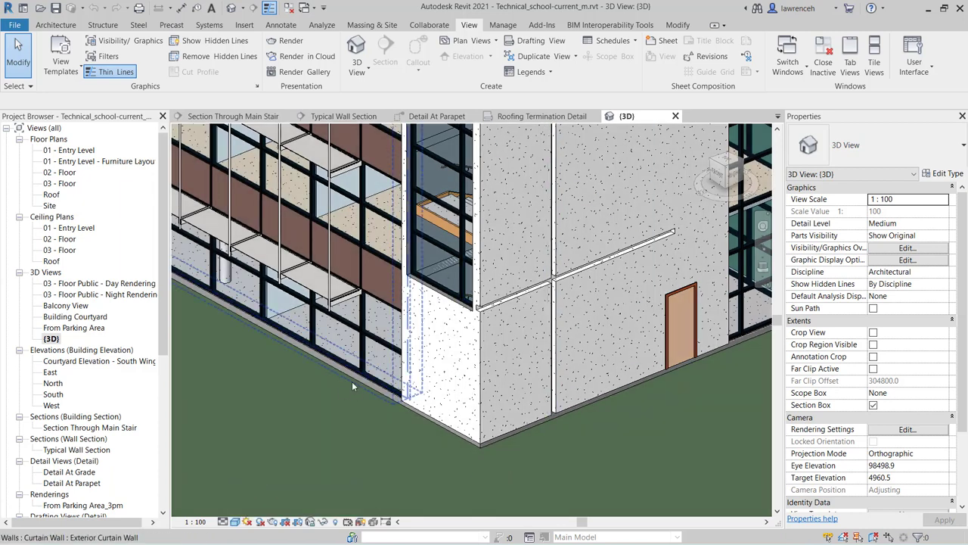
left_click(235, 521)
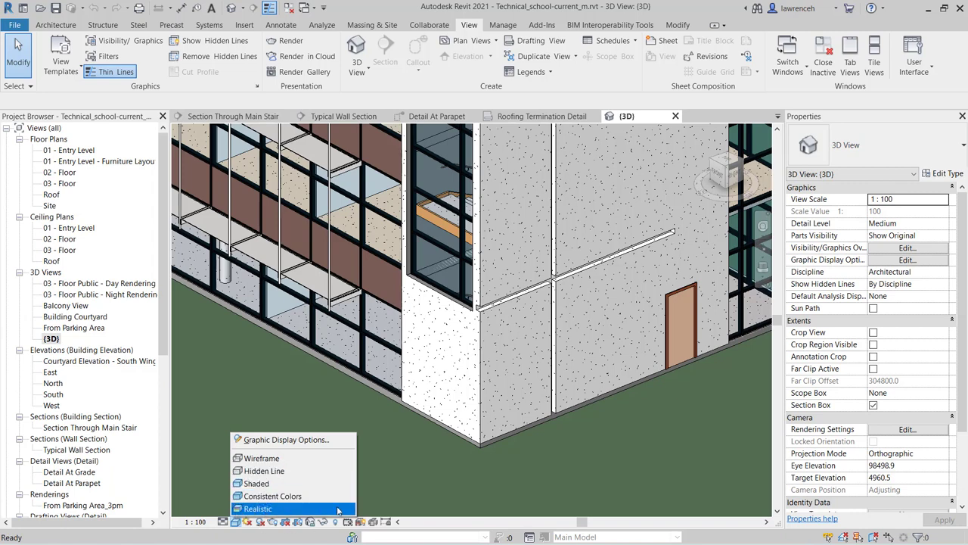
left_click(507, 489)
scroll(508, 481, "down", 8)
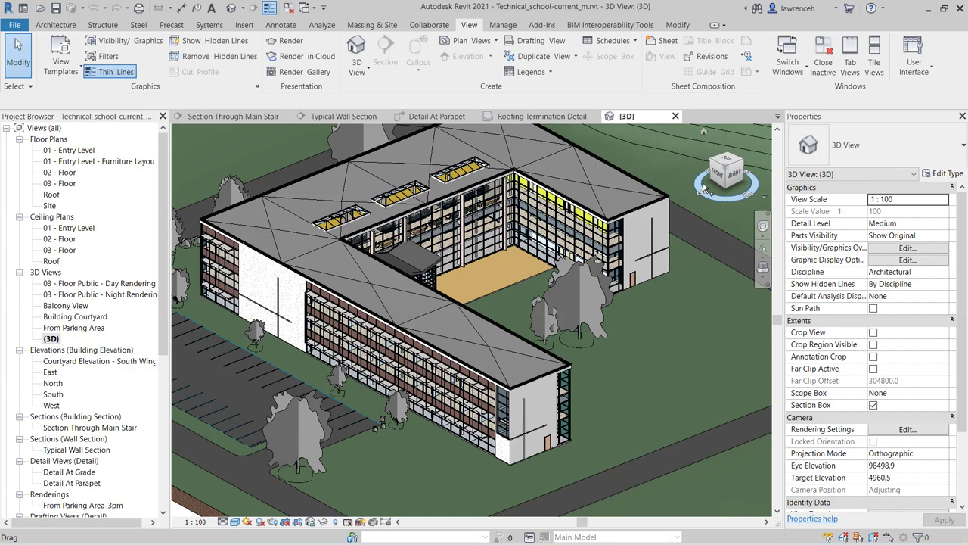
Orient the {3D} view to the section Section Through Main Stair and orbit to an angled view of the cut-open building.
right_click(721, 176)
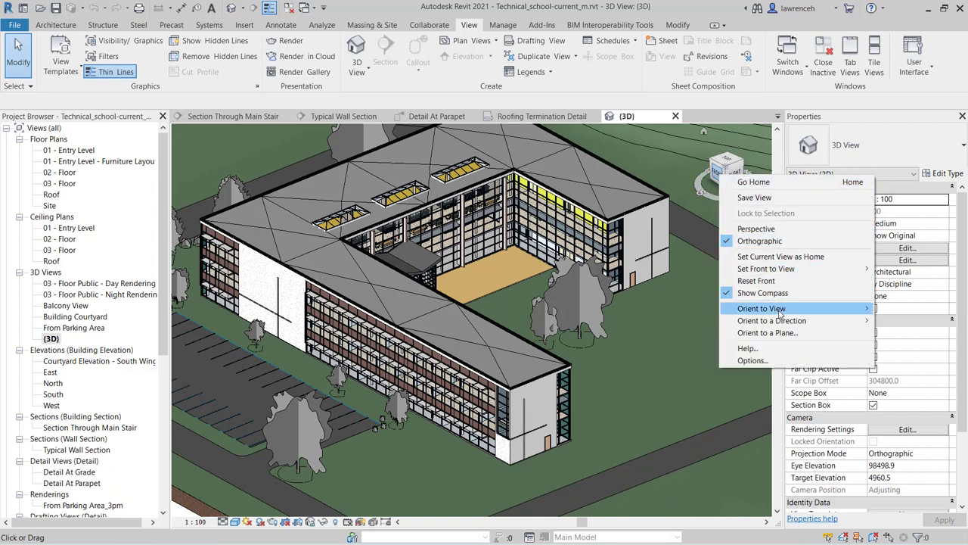
mouse_move(781, 314)
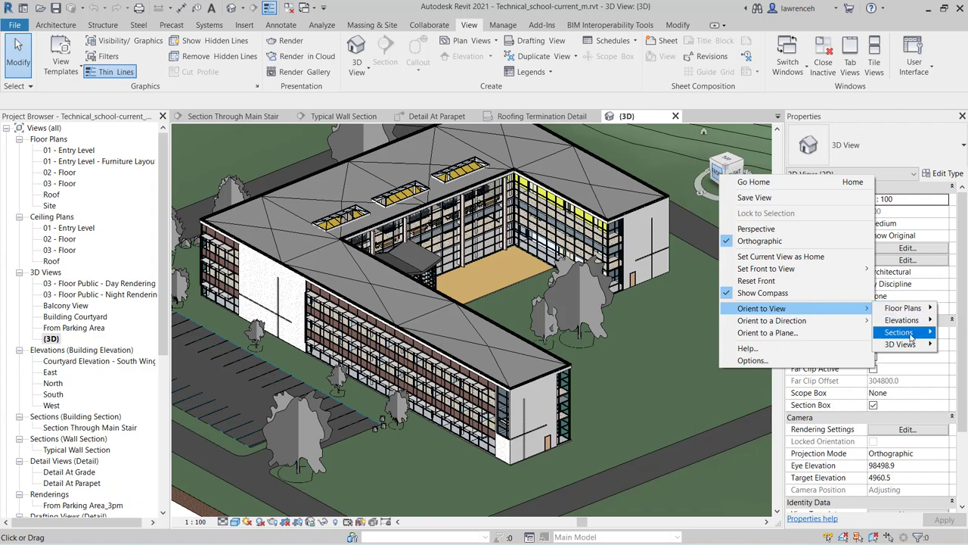
mouse_move(911, 338)
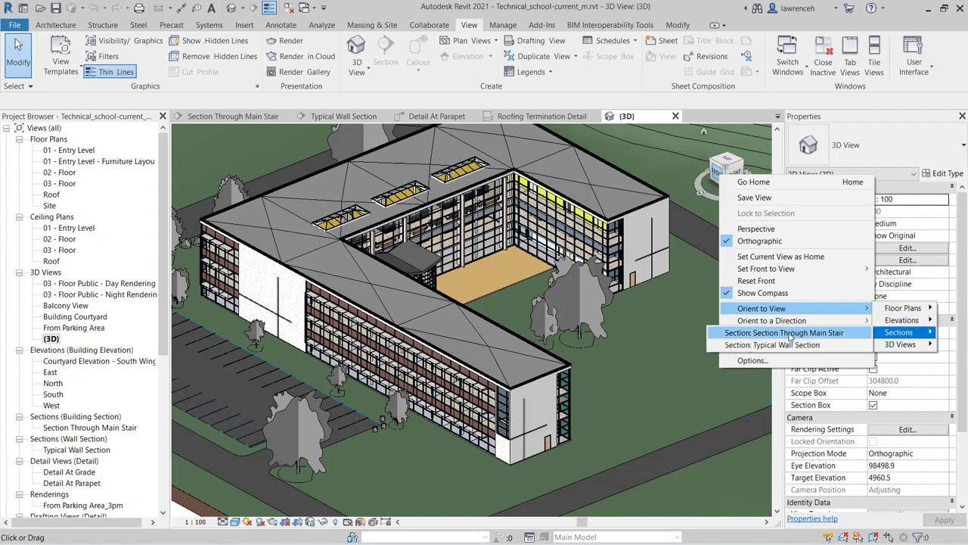
left_click(787, 333)
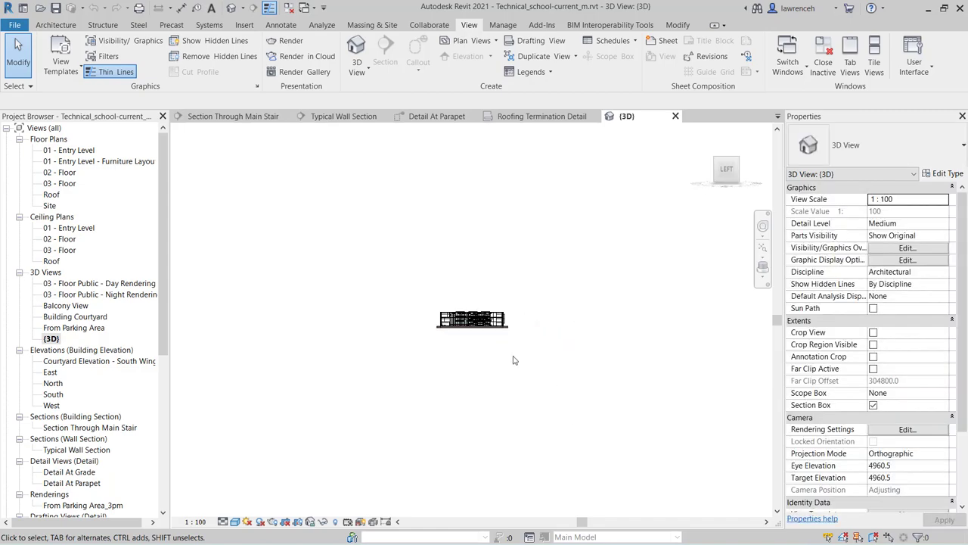
middle_click_drag(513, 360, 633, 456, "shift")
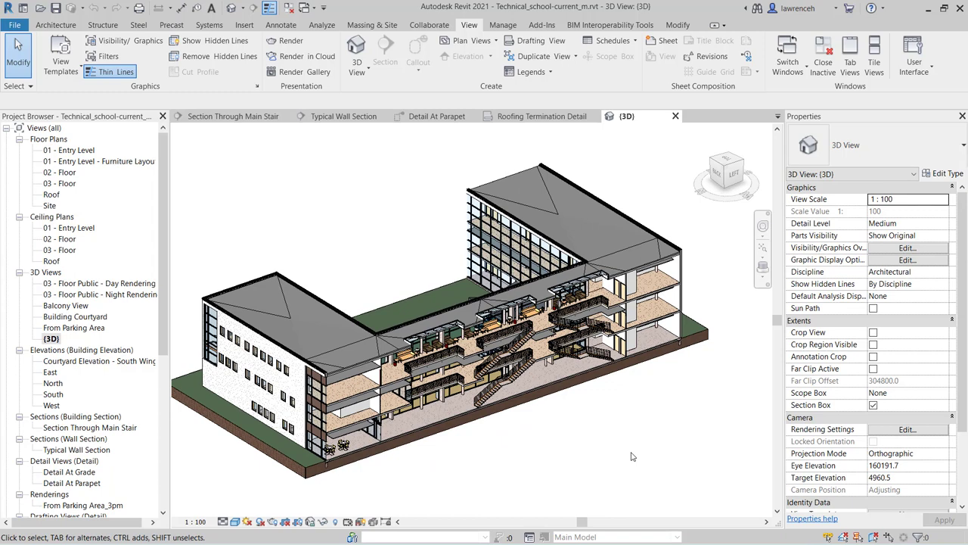
Examine the sectioned interior, orbit around the selected round entry-level column below the walkway beside the stairs, and clear the selection.
scroll(633, 457, "up", 2)
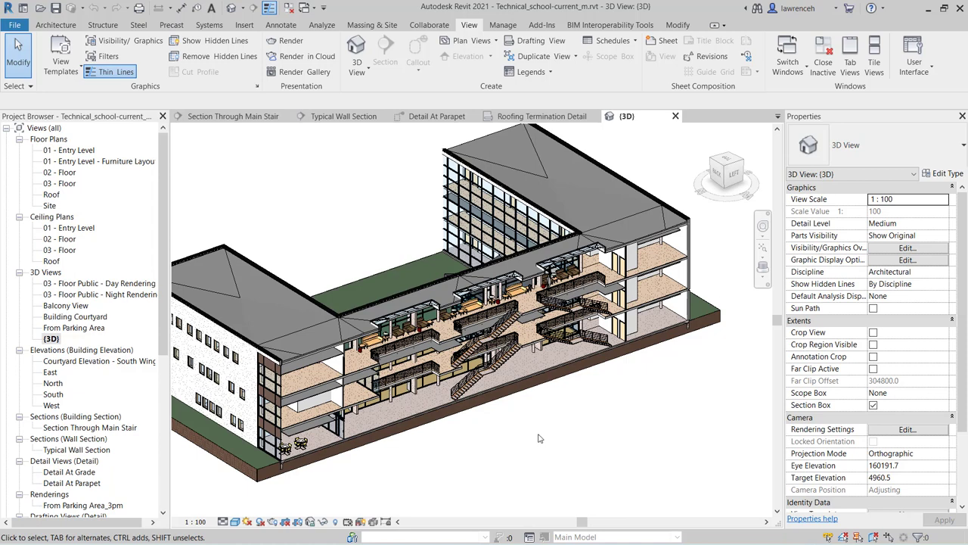
scroll(544, 434, "up", 3)
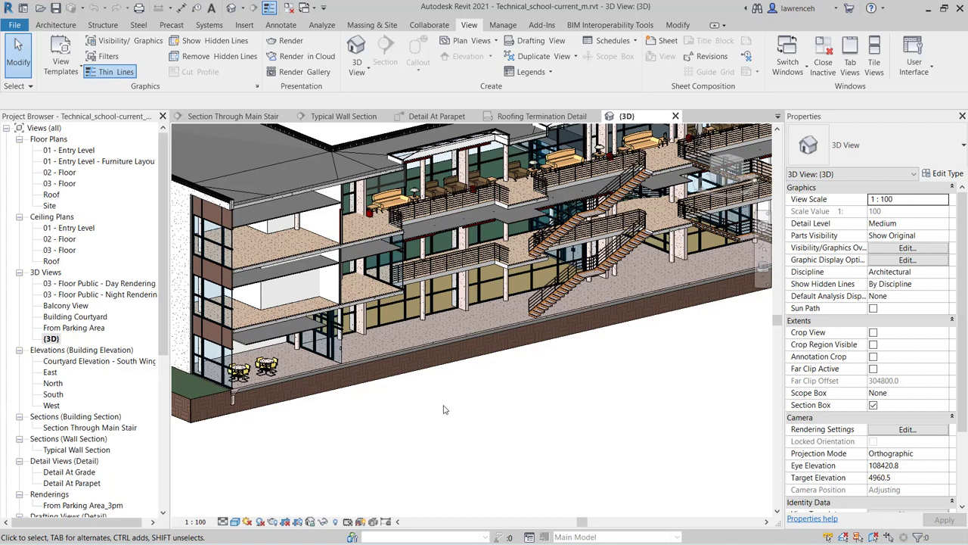
scroll(287, 350, "up", 3)
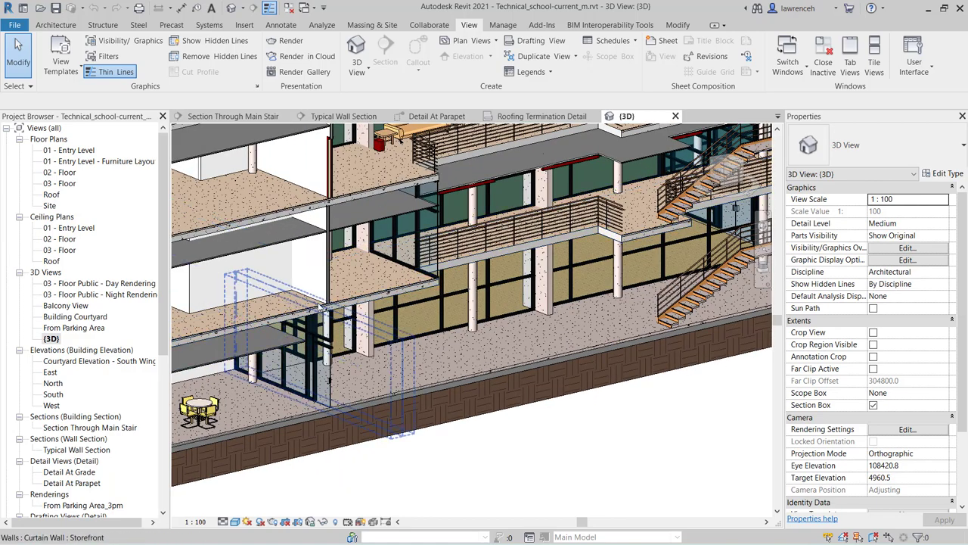
scroll(468, 333, "up", 1)
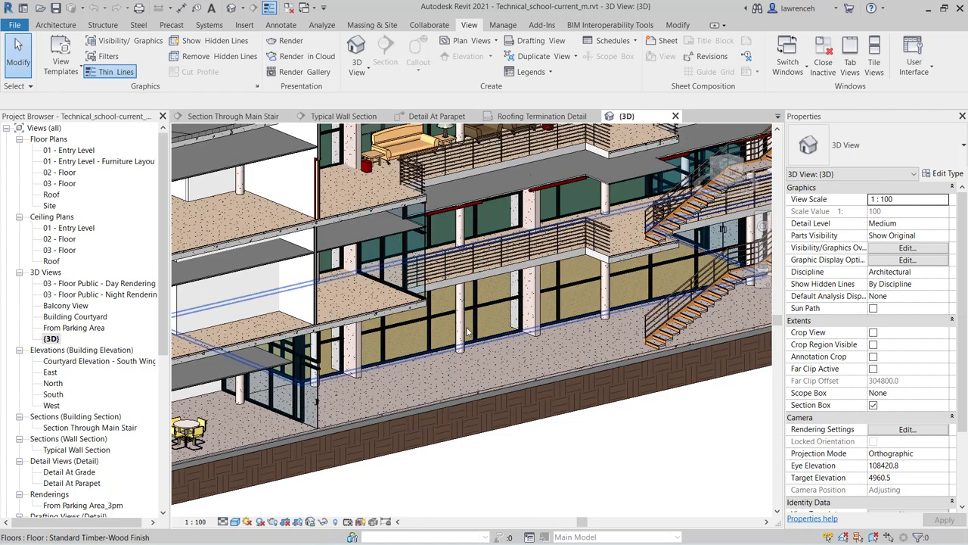
left_click(464, 333)
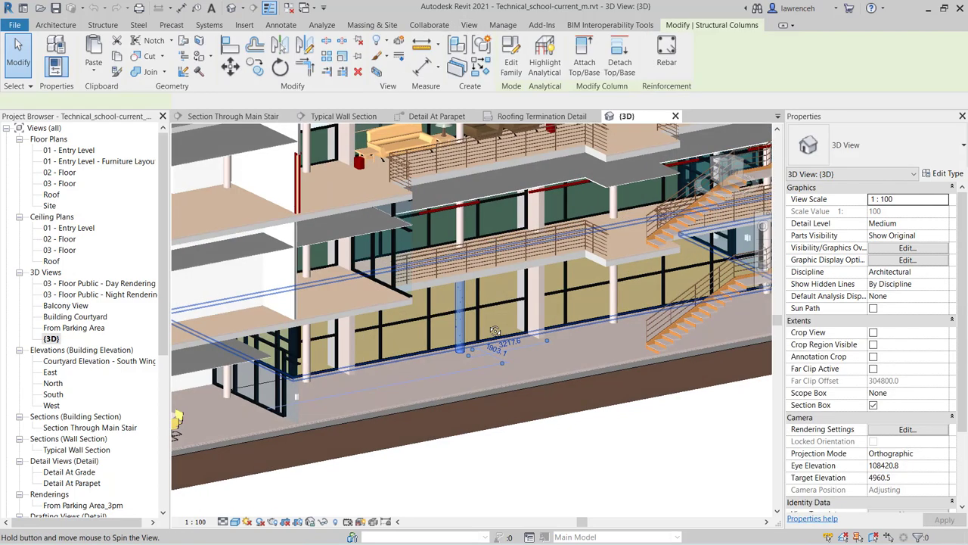
middle_click_drag(464, 333, 468, 288, "shift")
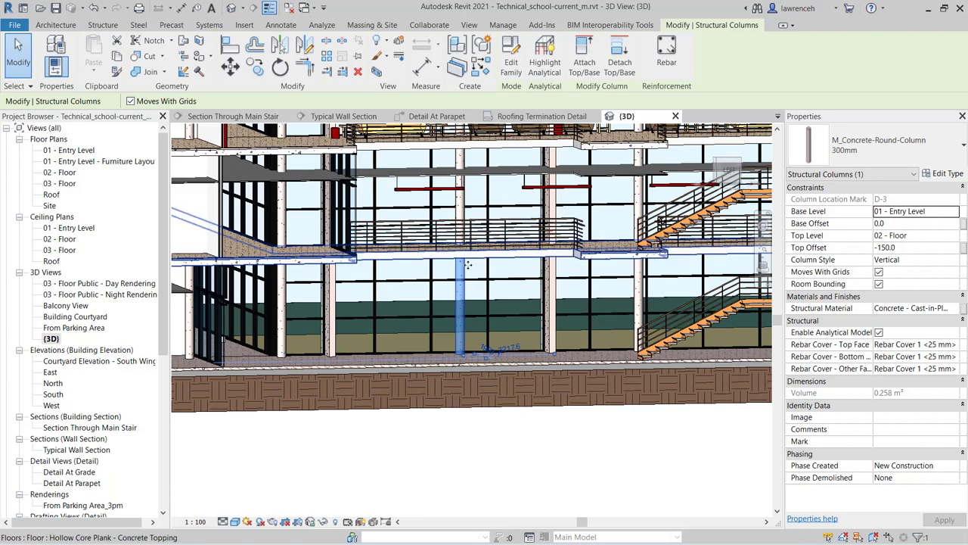
middle_click_drag(457, 258, 594, 303, "shift")
key("Escape")
Turn off the Section Box of the {3D} view and bring the complete building into view.
scroll(594, 303, "down", 8)
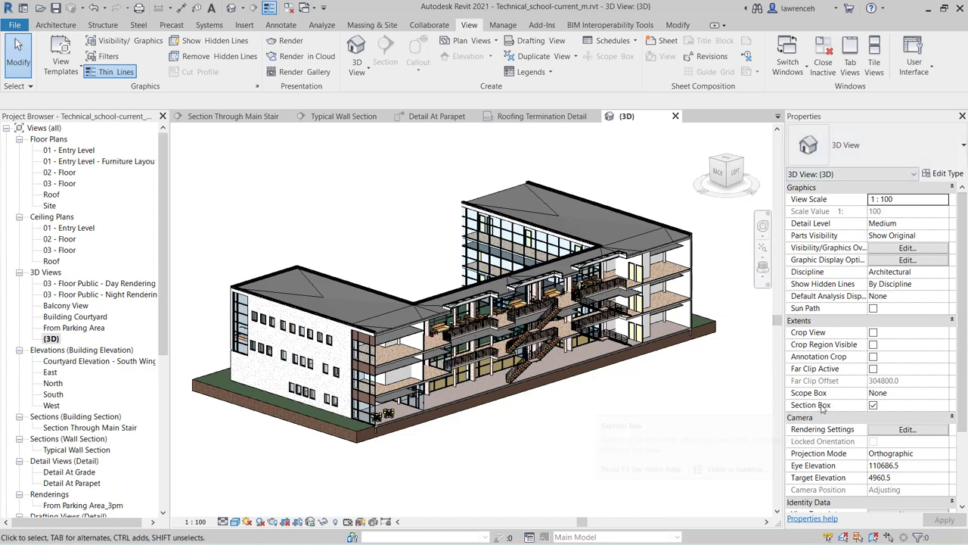
left_click(874, 406)
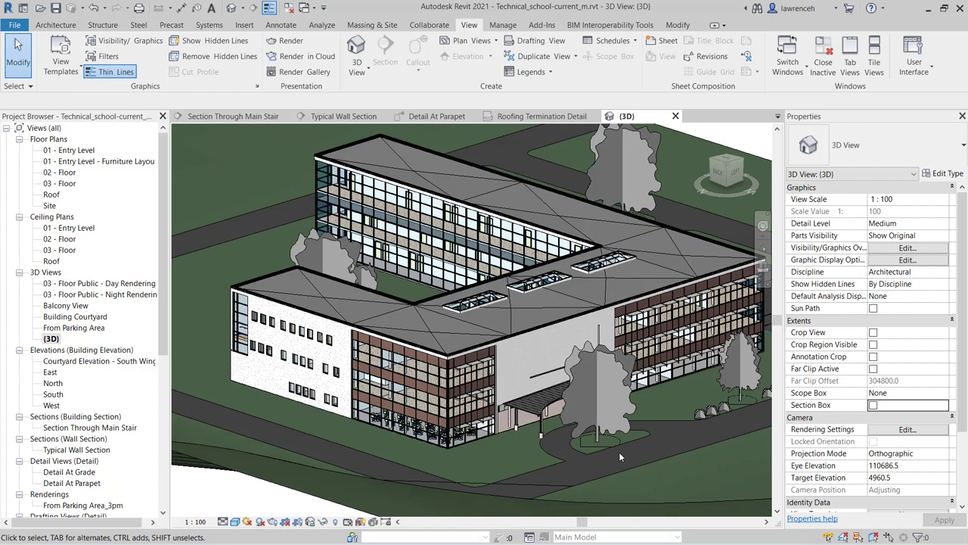
scroll(484, 477, "down", 3)
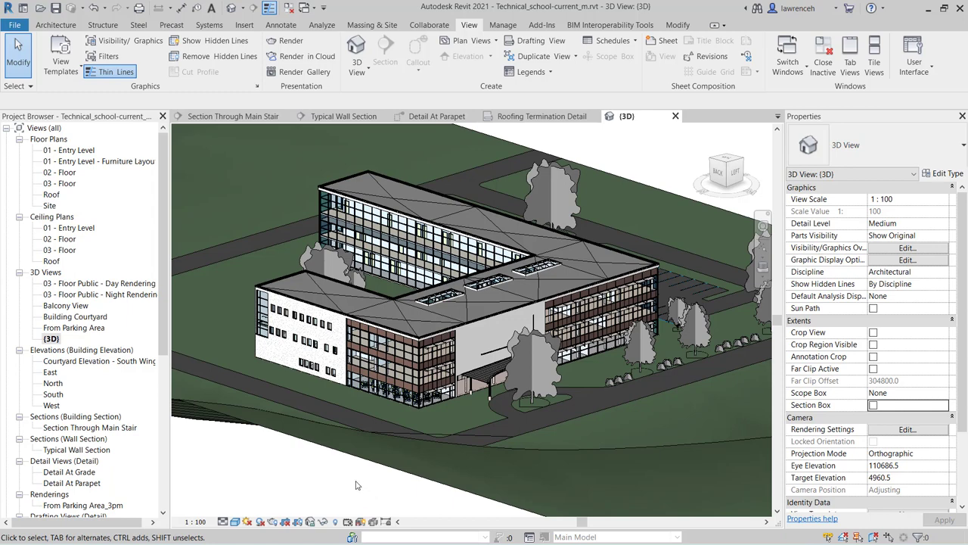
Open the 02 - Floor plan and focus on the classroom wing between grids 6 and 10.
left_click(64, 173)
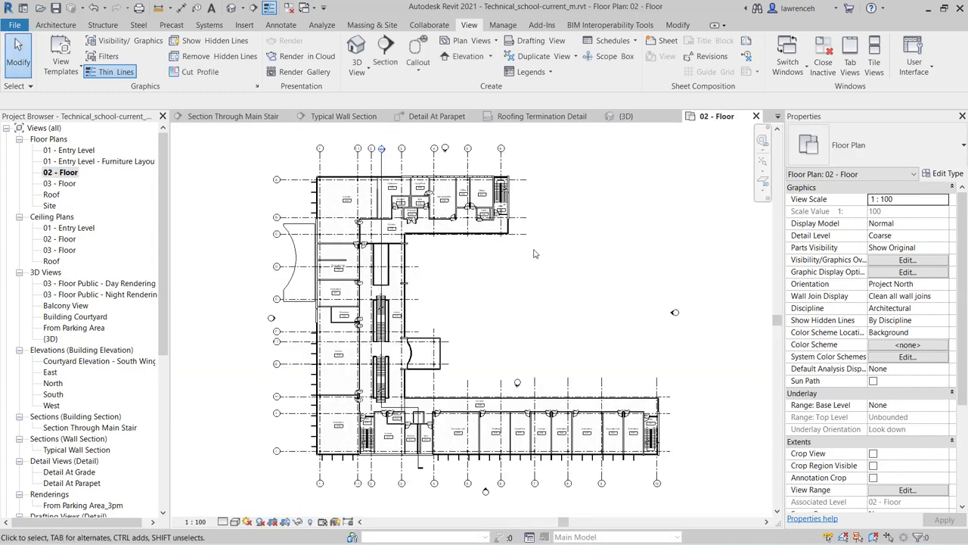
scroll(639, 474, "up", 4)
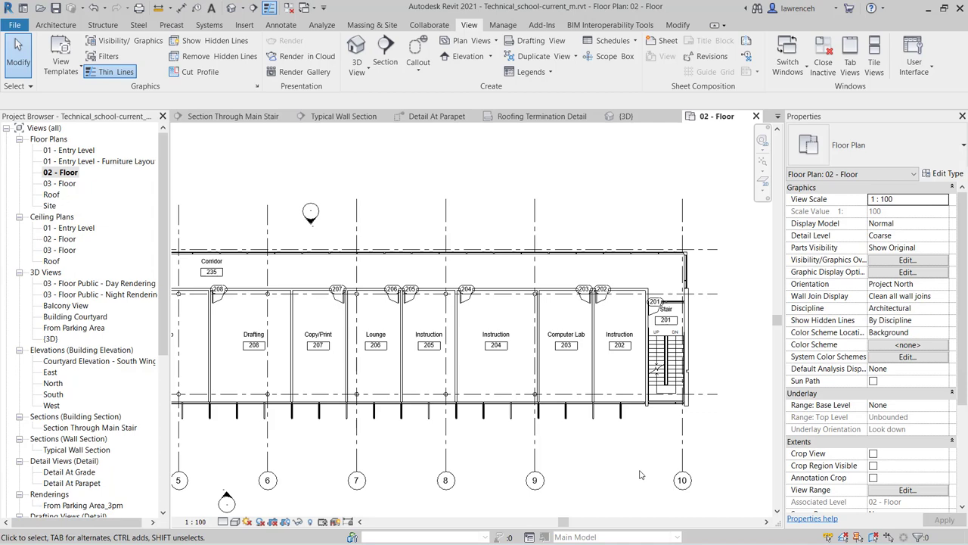
middle_click_drag(587, 453, 535, 447)
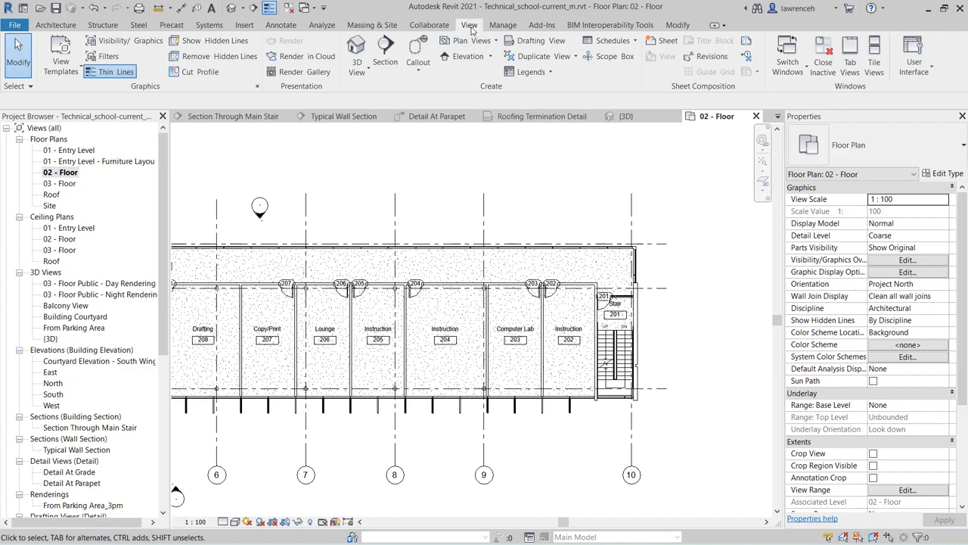
Draw a vertical Building Section line through Instruction room 202, from above the building to below it, between grids 9 and 10.
left_click(388, 47)
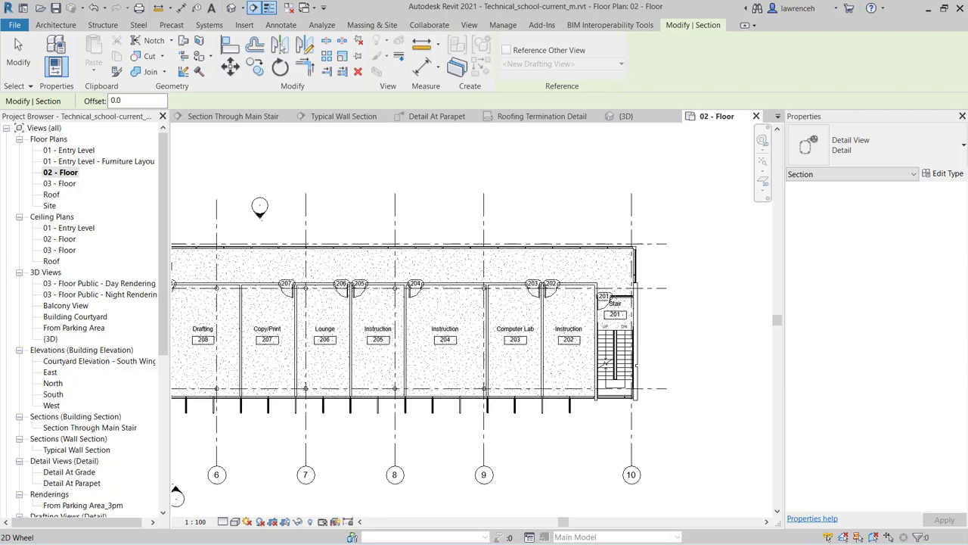
left_click(945, 148)
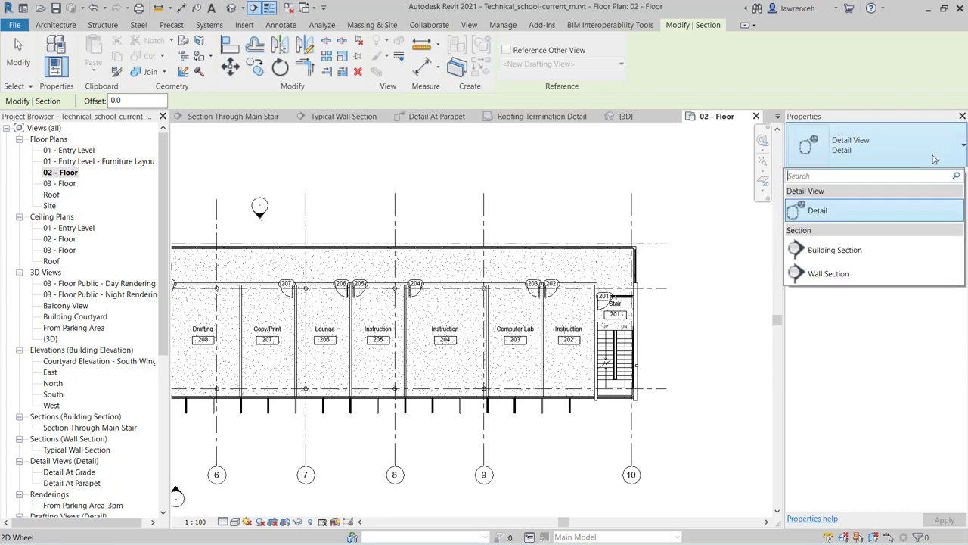
left_click(878, 255)
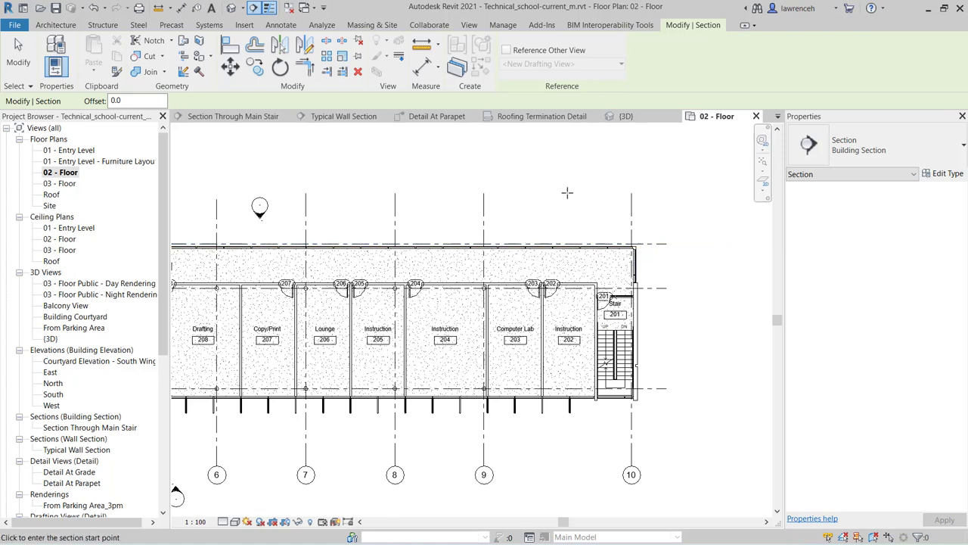
left_click(565, 198)
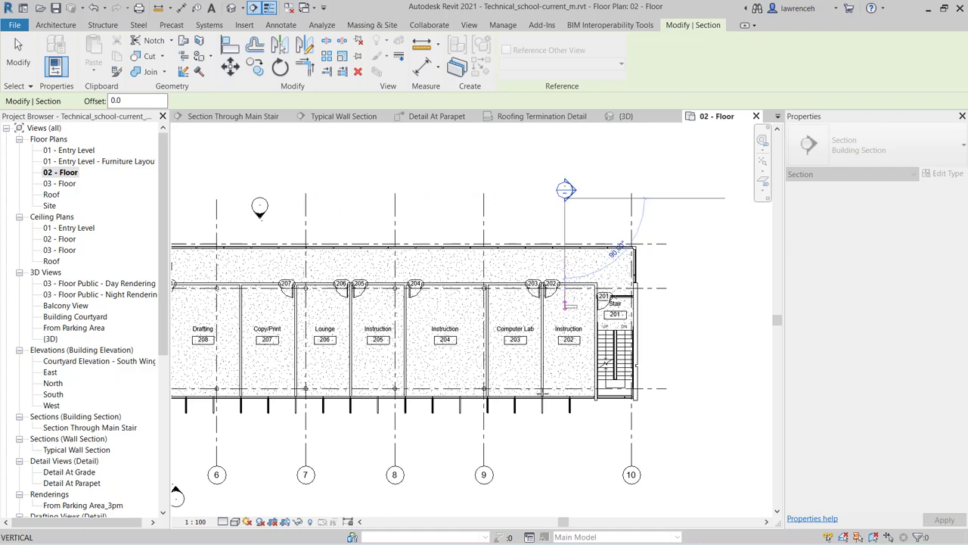
left_click(564, 477)
key("Escape")
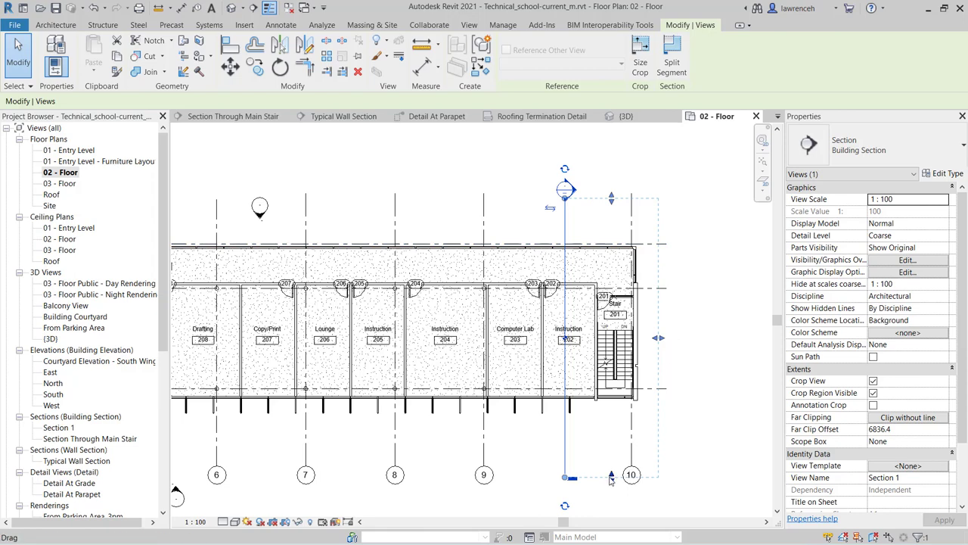
Pull the section's upper and lower crop boundaries in close to the building and move the section line across to Stair 201.
left_click_drag(614, 475, 622, 424)
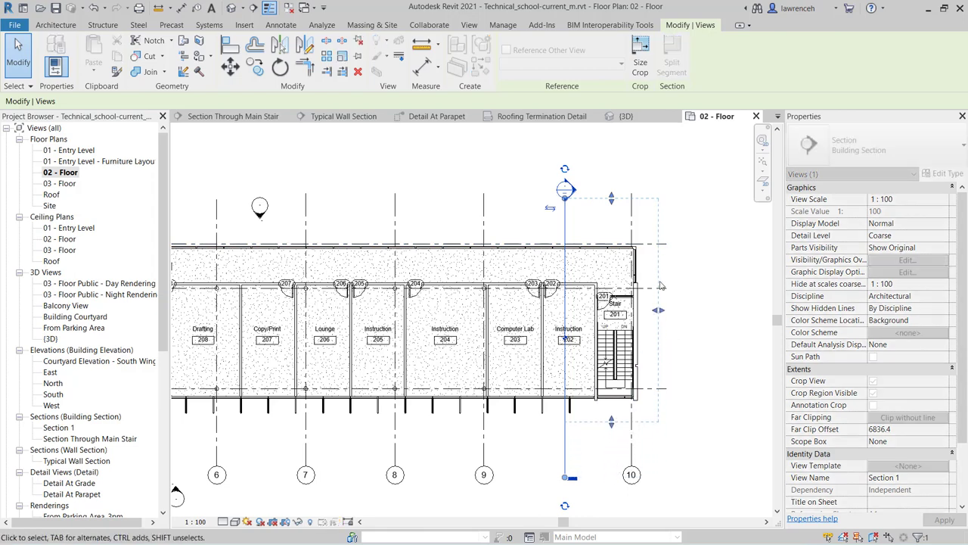
left_click_drag(612, 199, 610, 242)
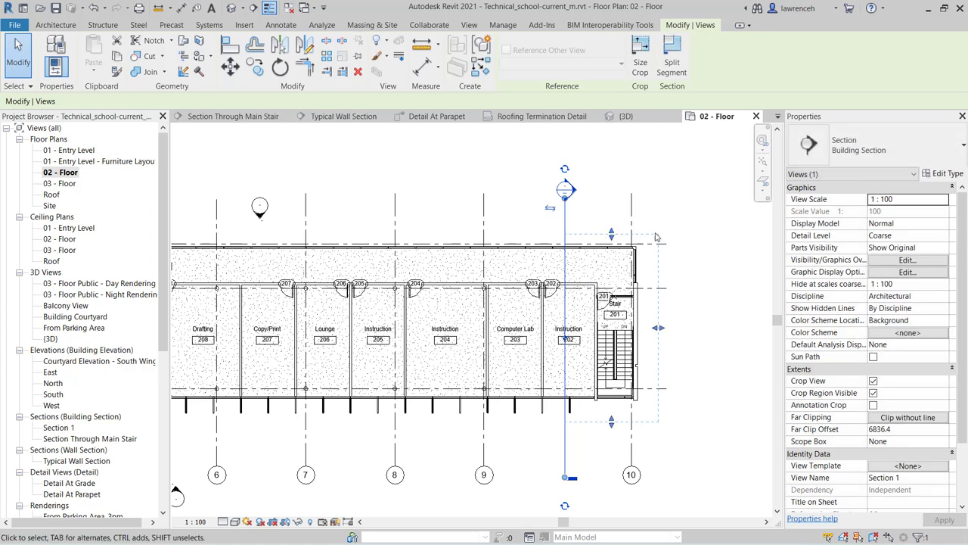
mouse_move(659, 328)
left_mouse_down()
mouse_move(643, 328)
mouse_move(673, 329)
mouse_move(648, 328)
mouse_move(658, 328)
left_mouse_up()
left_click_drag(560, 446, 606, 448)
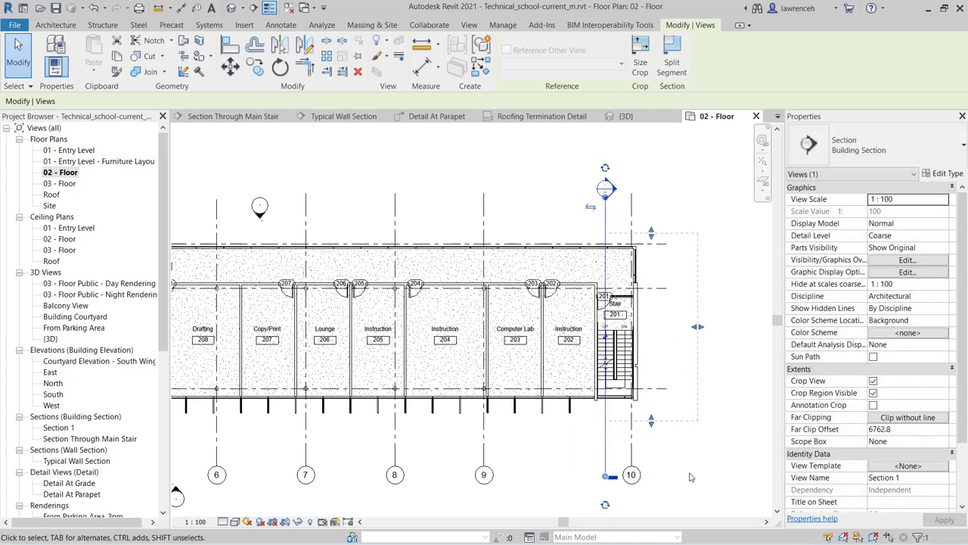
Flip the section through Stair 201 so it looks toward grid 9, and clear the selection.
right_click(591, 208)
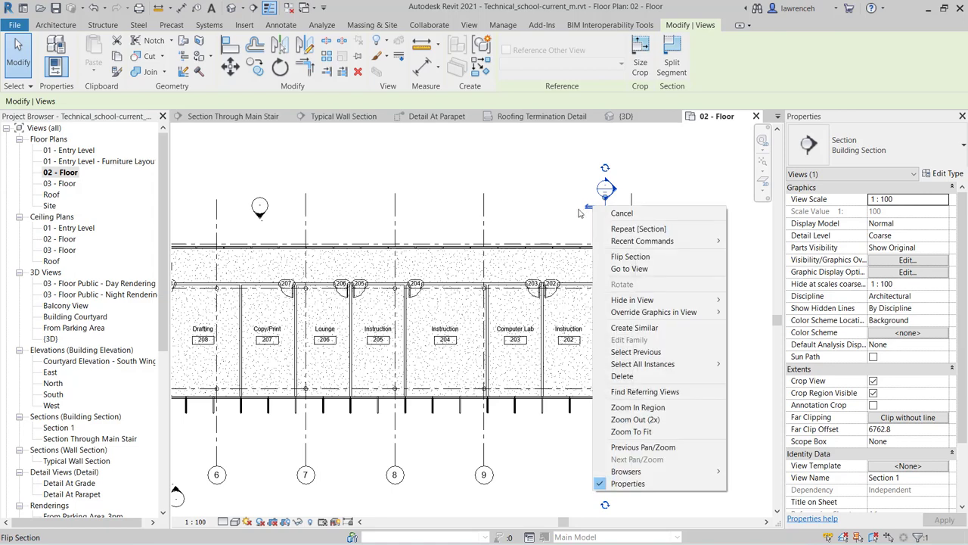
key("Escape")
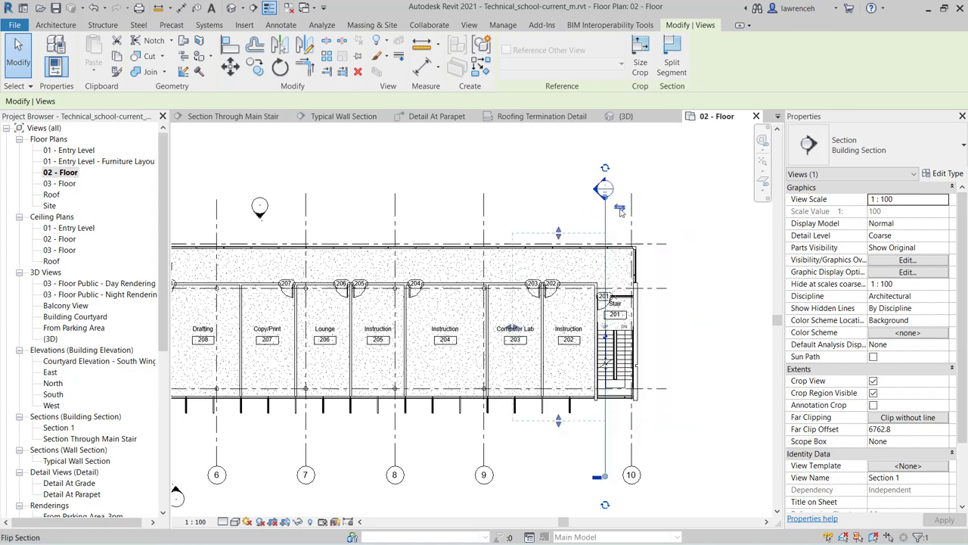
left_click(591, 208)
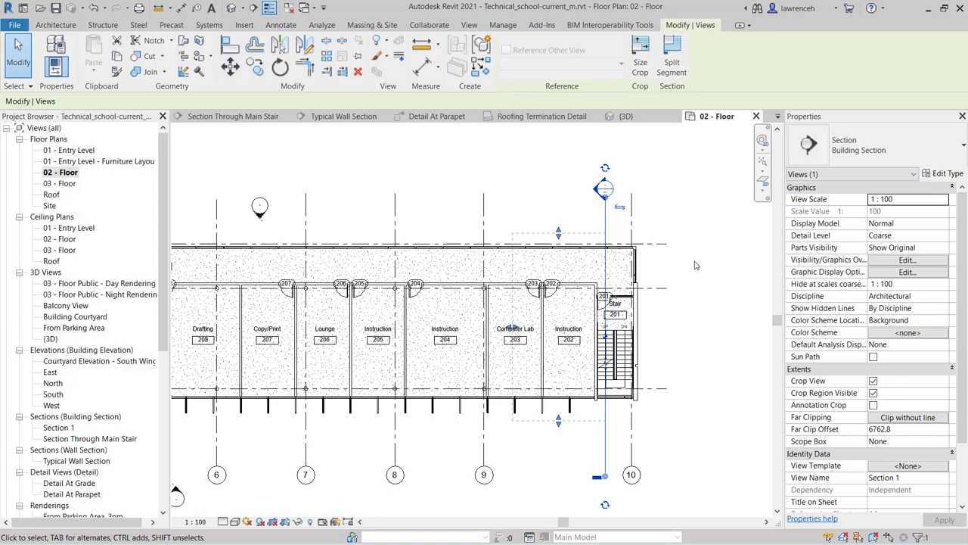
key("Escape")
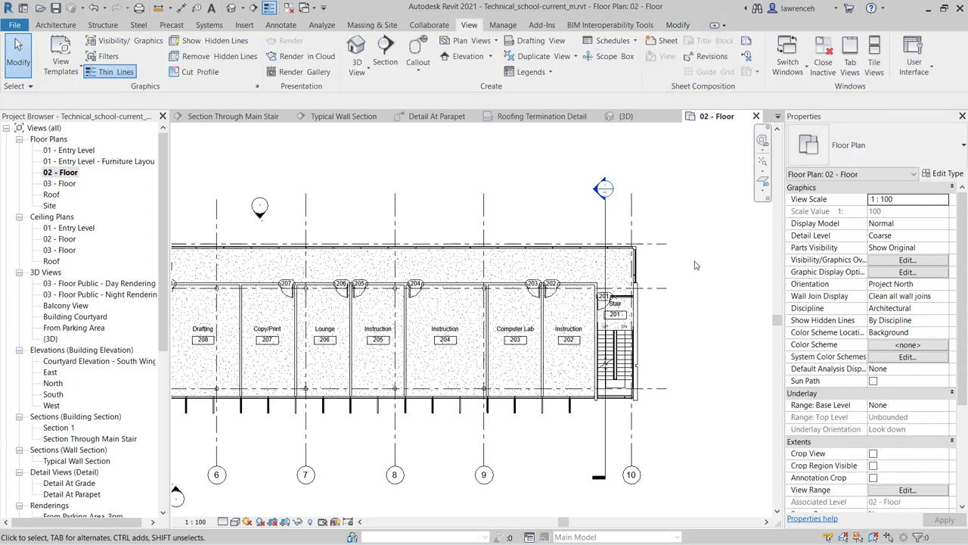
Open the view of the new section through Stair 201 and focus on the ceiling space below 03 - Floor.
double_click(603, 190)
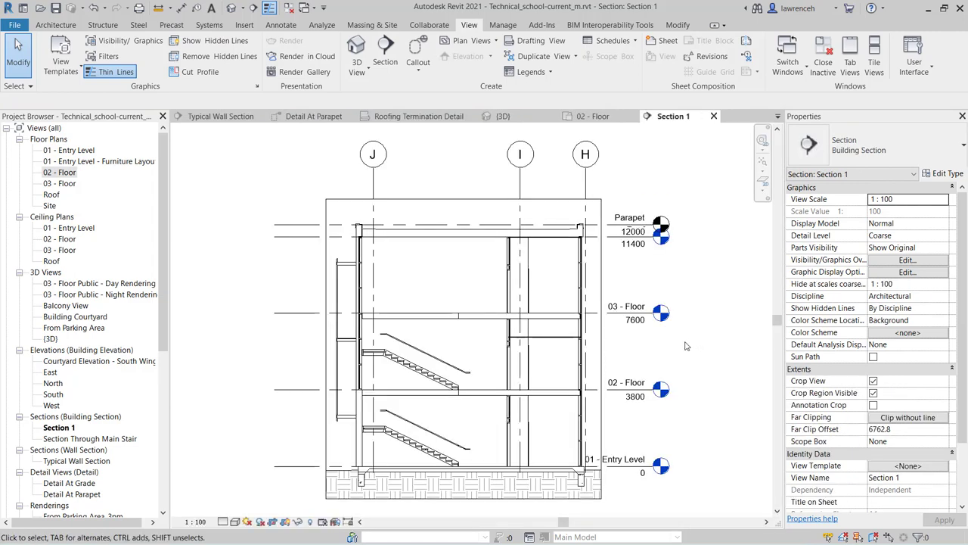
scroll(509, 419, "up", 3)
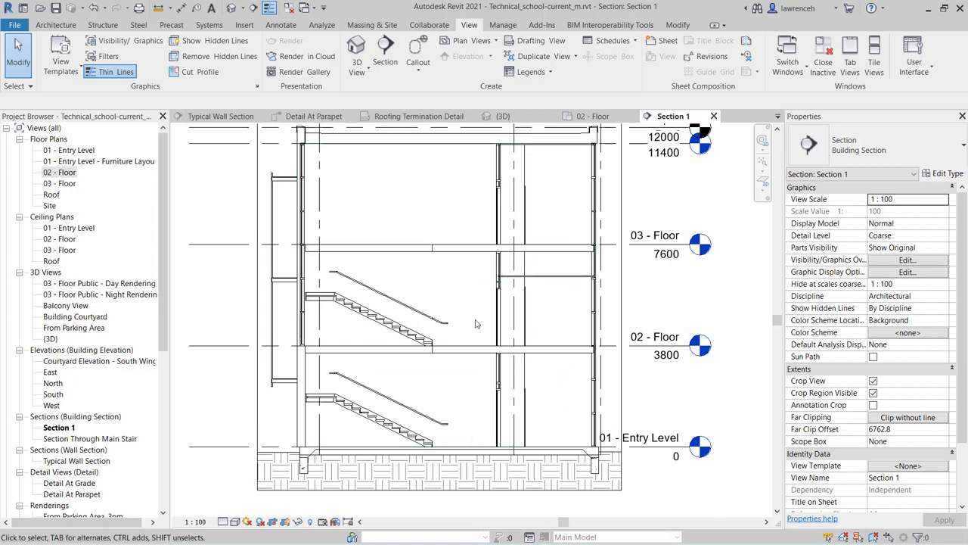
scroll(519, 313, "up", 4)
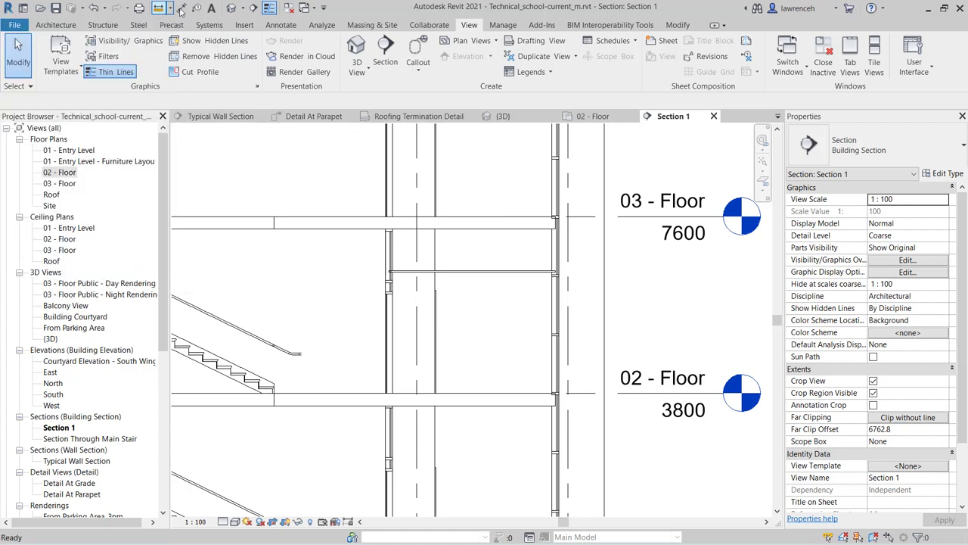
Measure the gap from the ceiling to the underside of 03 - Floor and the horizontal distance across the slab segment above the stair.
left_click(182, 9)
left_click(477, 269)
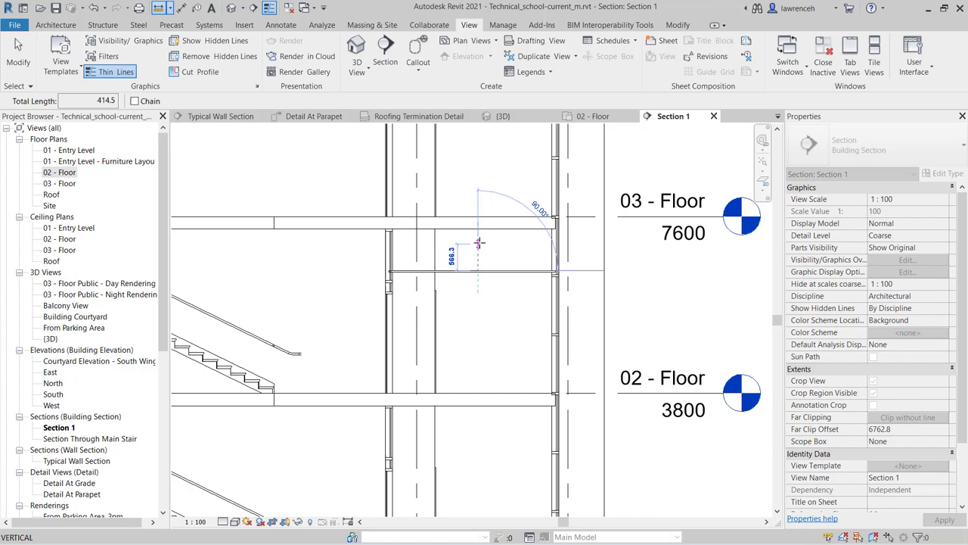
left_click(478, 228)
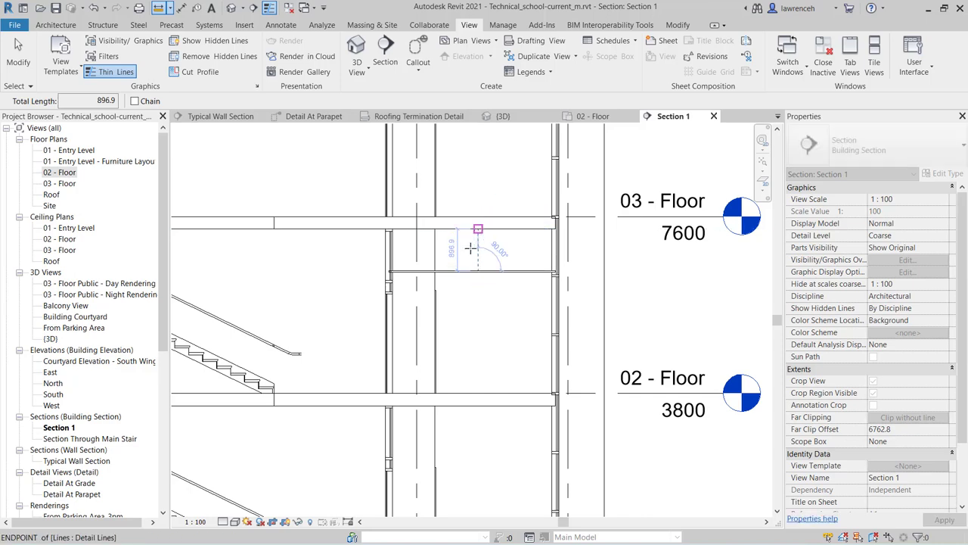
scroll(473, 252, "down", 1)
scroll(479, 298, "down", 1)
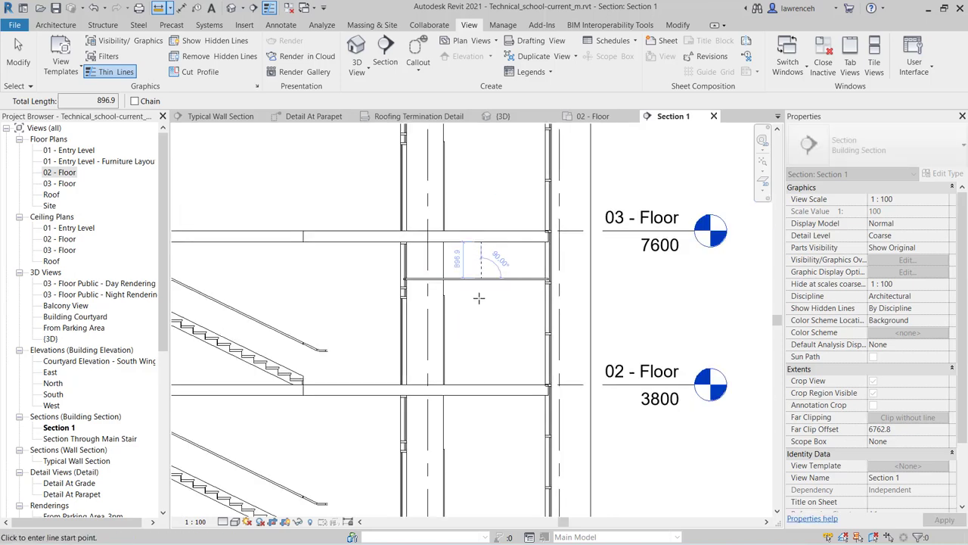
middle_click_drag(400, 261, 568, 261)
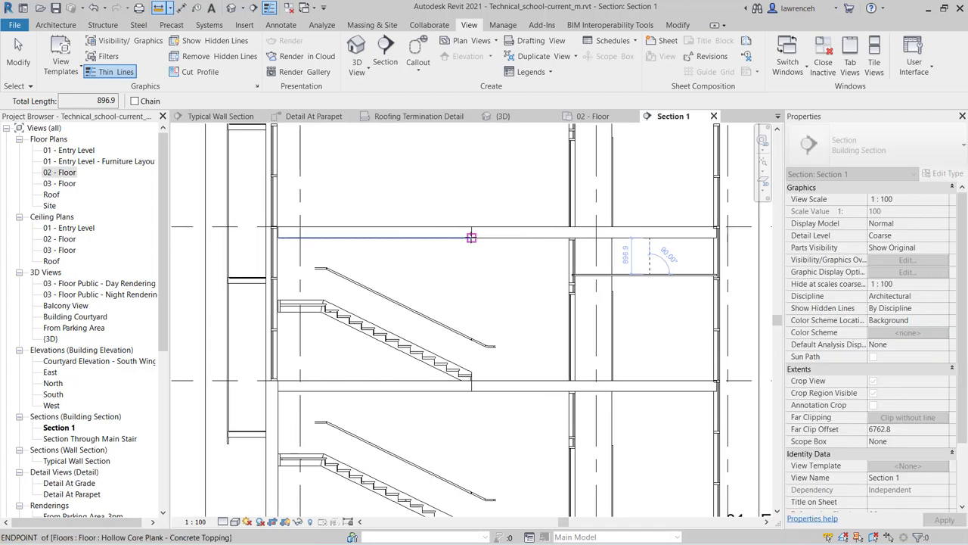
left_click(472, 238)
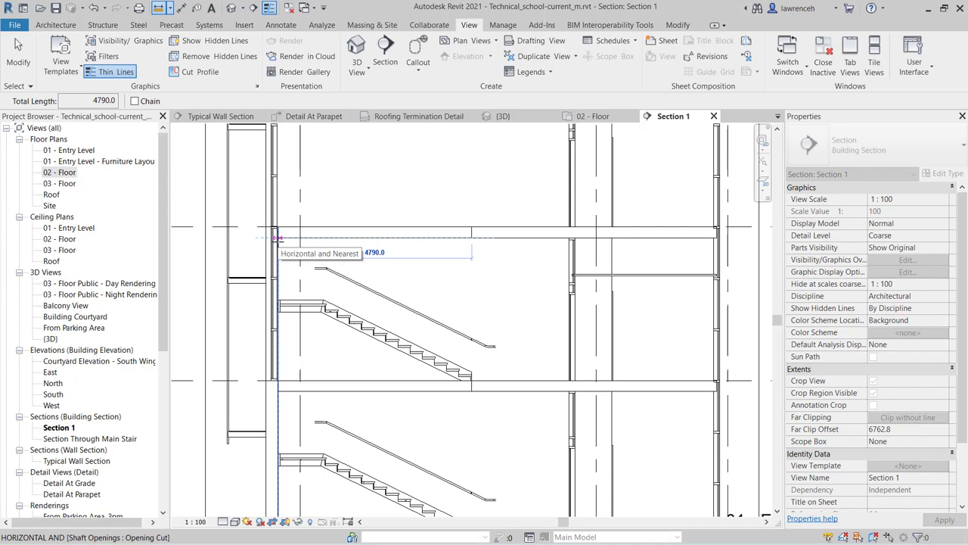
key("Escape")
key("Escape")
middle_click_drag(411, 273, 381, 304)
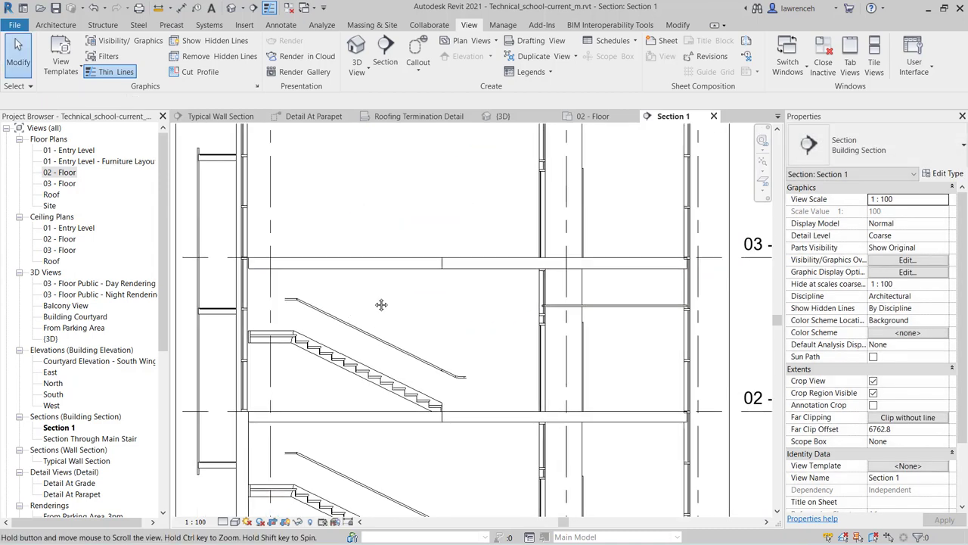
scroll(382, 304, "down", 4)
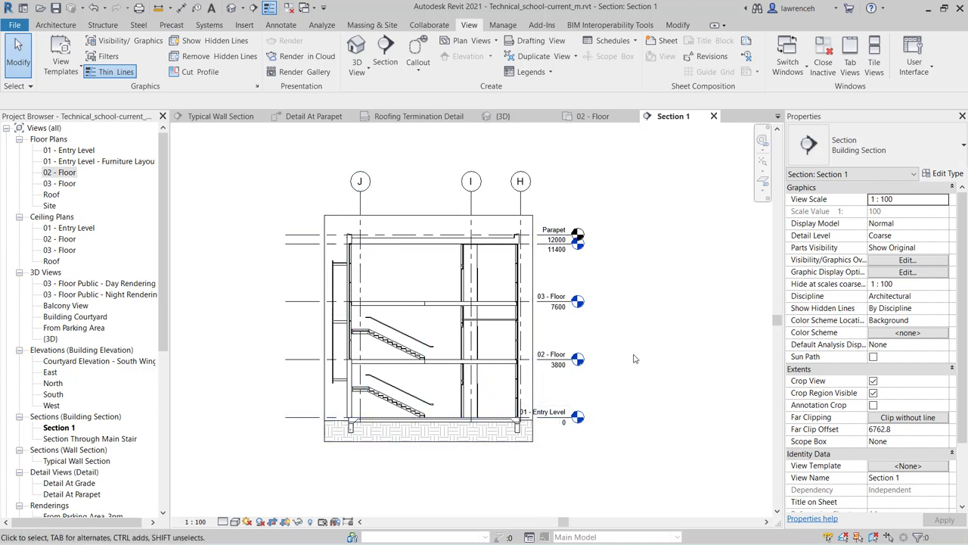
Orient the {3D} view to the section Section 1 and orbit to an angled view of the cut-open stairs and floors.
left_click(511, 119)
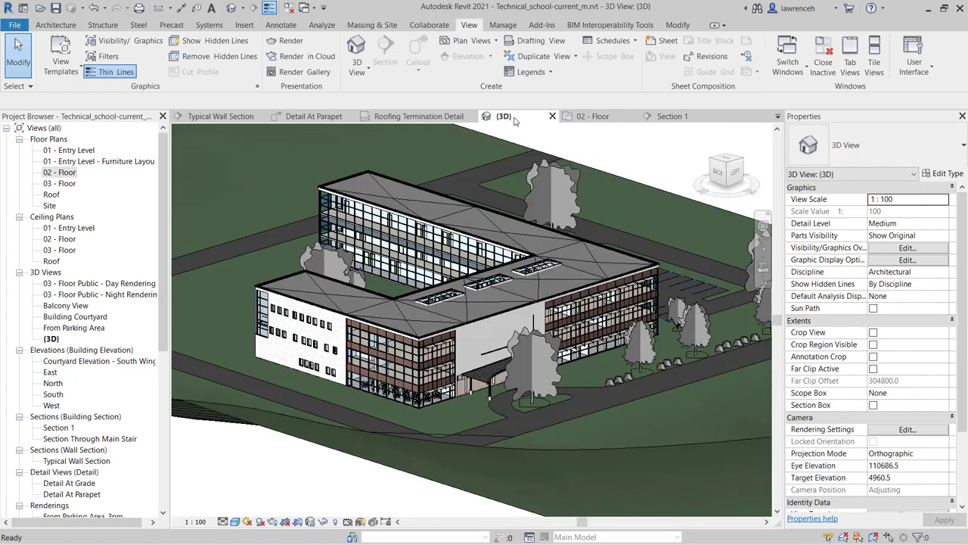
right_click(729, 175)
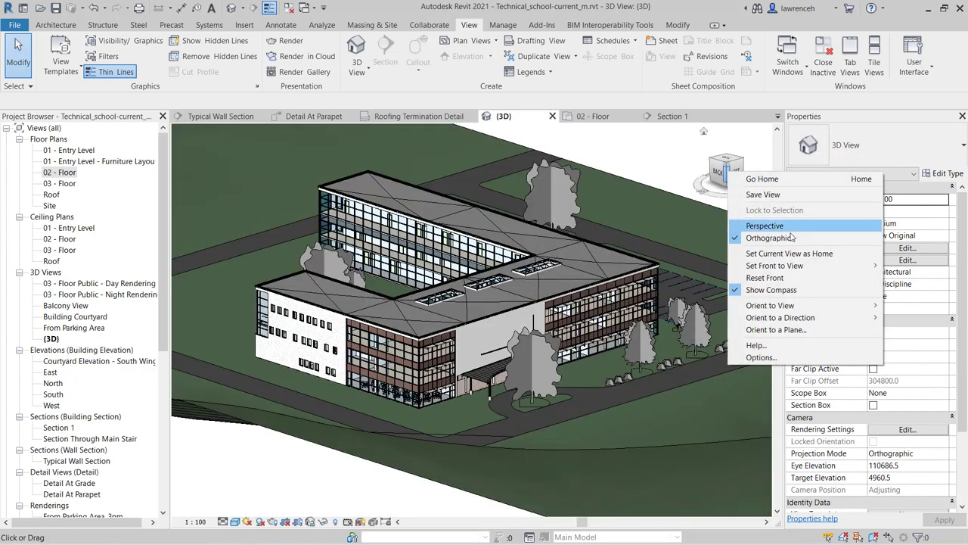
mouse_move(804, 310)
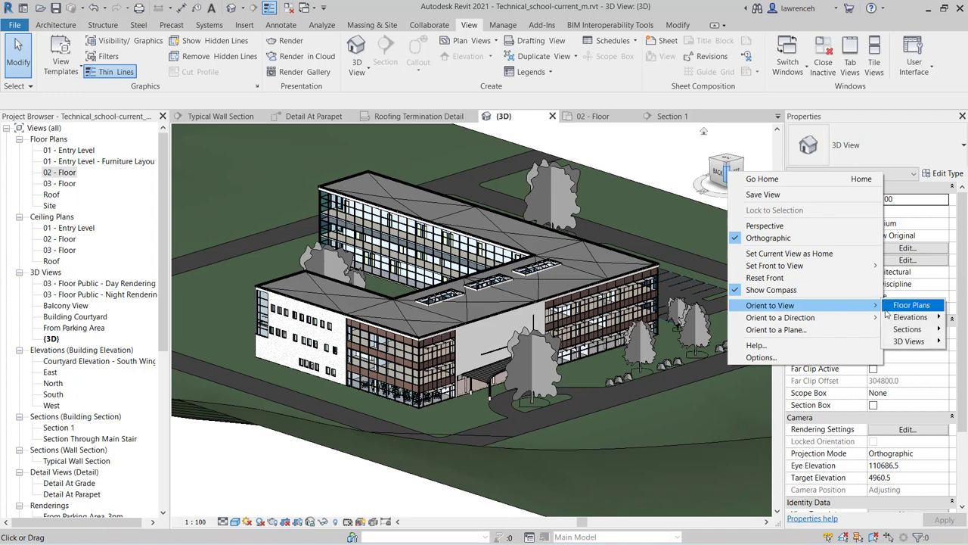
mouse_move(928, 333)
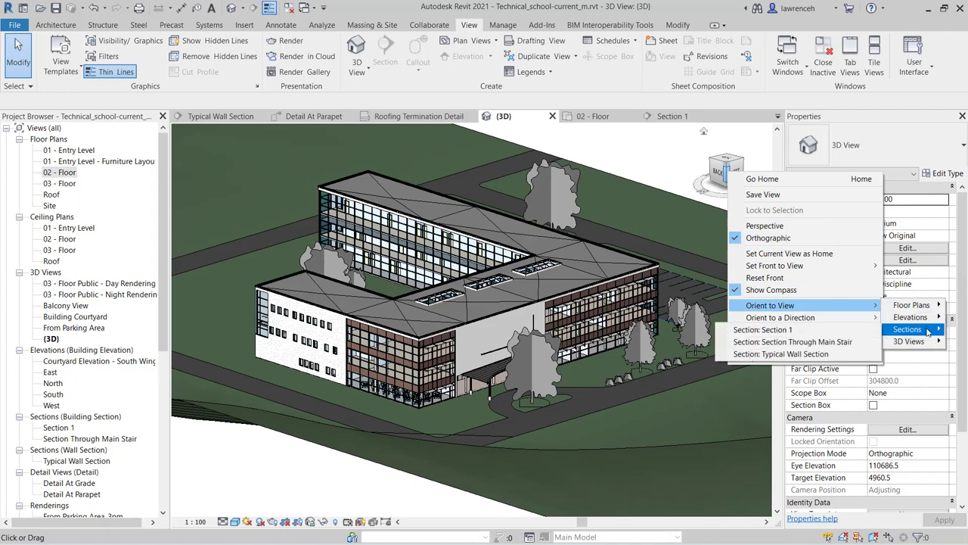
left_click(817, 332)
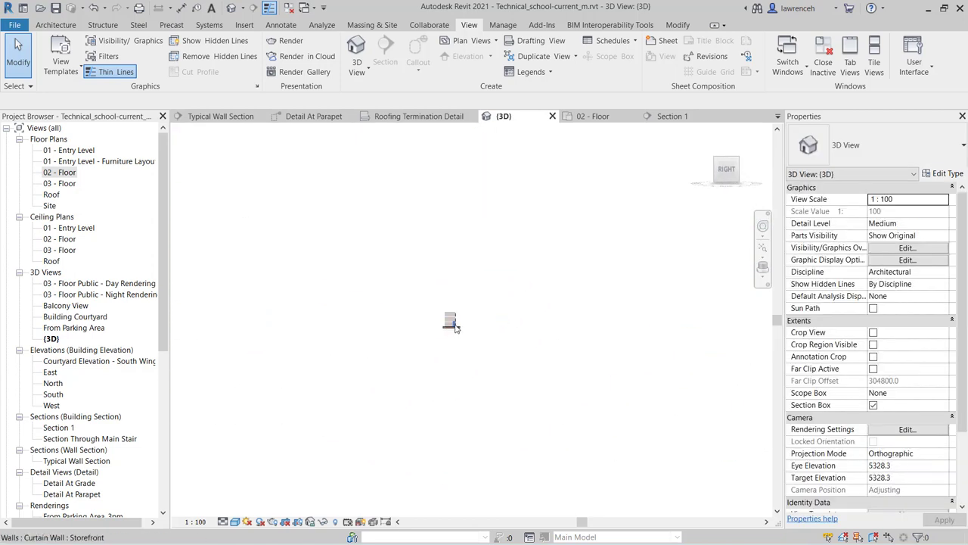
middle_click_drag(445, 353, 594, 425, "shift")
scroll(595, 425, "up", 3)
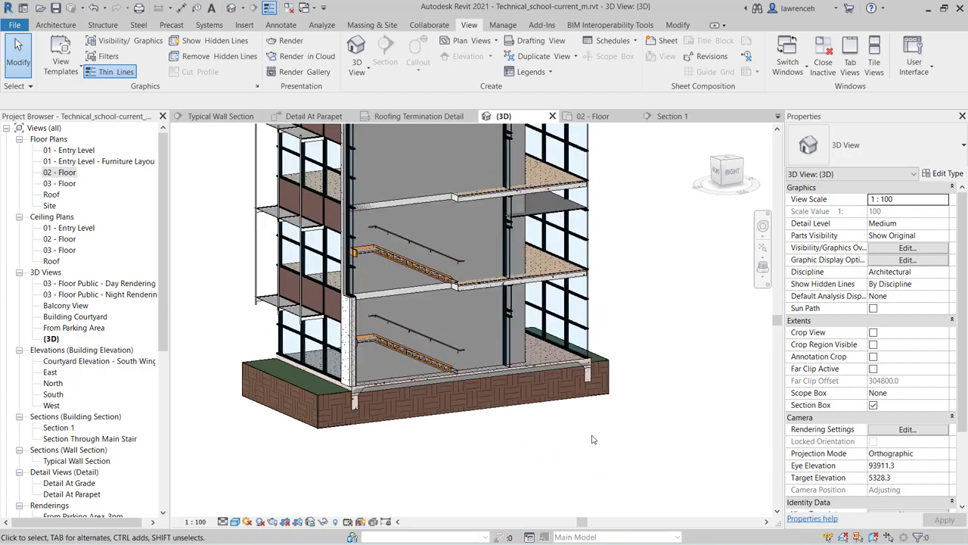